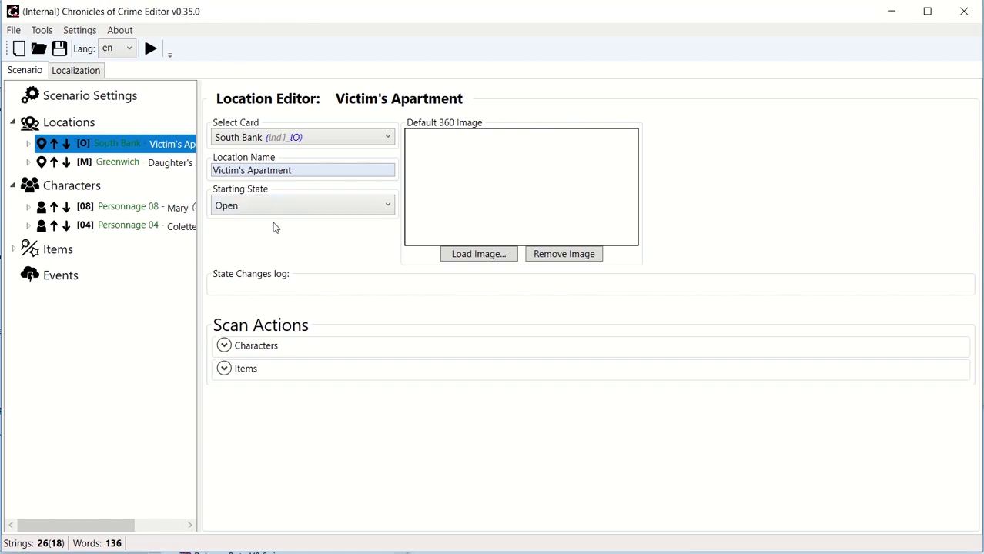
Add a new location to the scenario and assign it the Scotland Yard card
left_click_drag(51, 125, 51, 130)
left_click(100, 135)
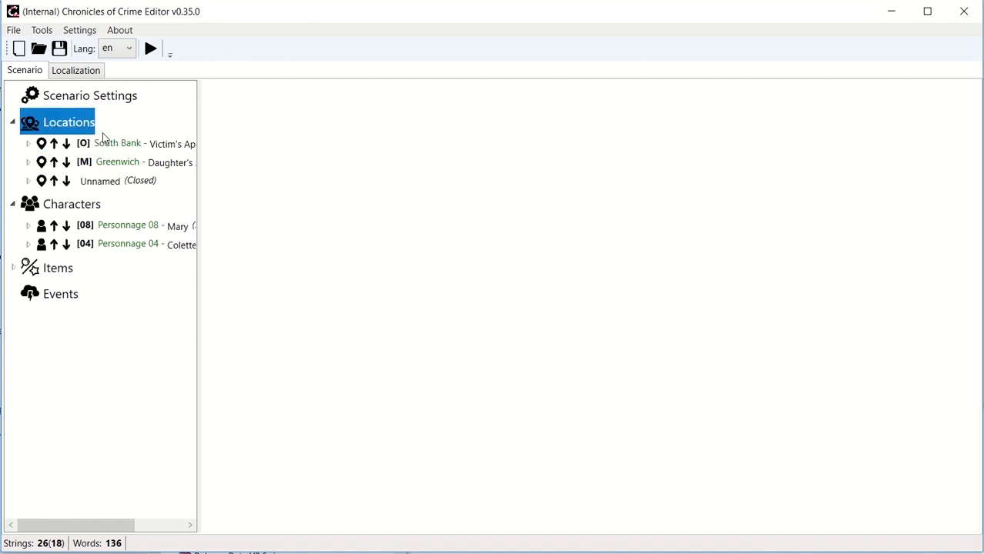
left_click(92, 185)
left_click(267, 137)
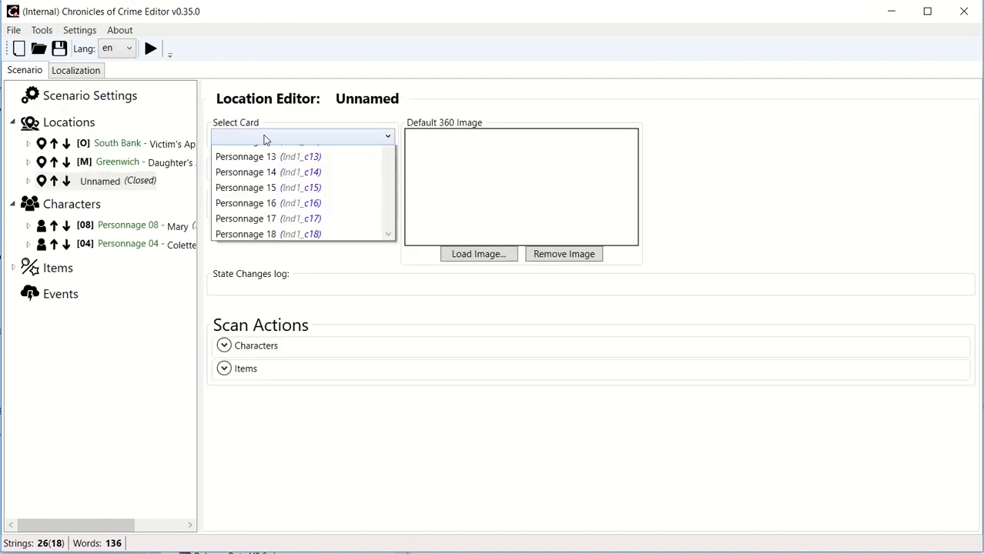
scroll(270, 259, "down", 20)
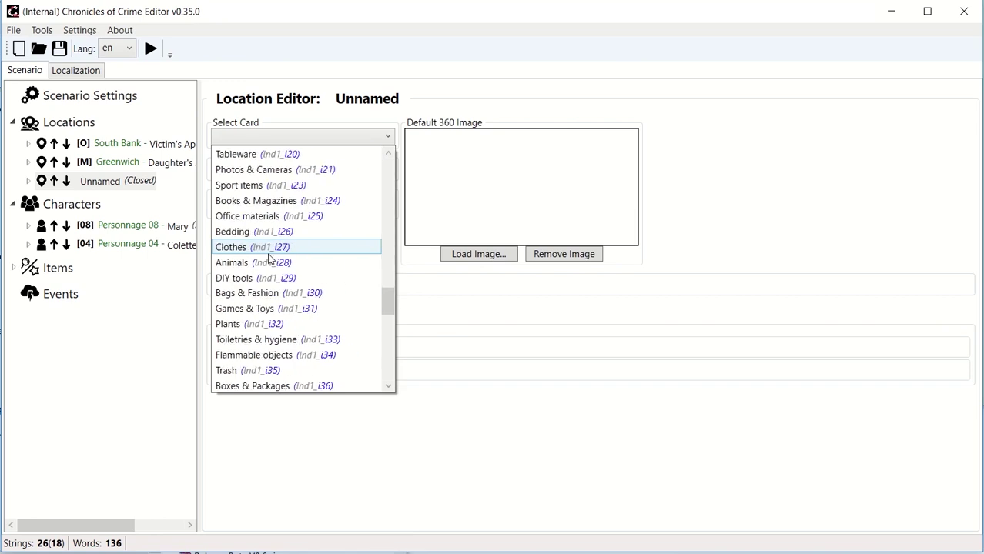
scroll(269, 260, "up", 1)
scroll(269, 260, "down", 10)
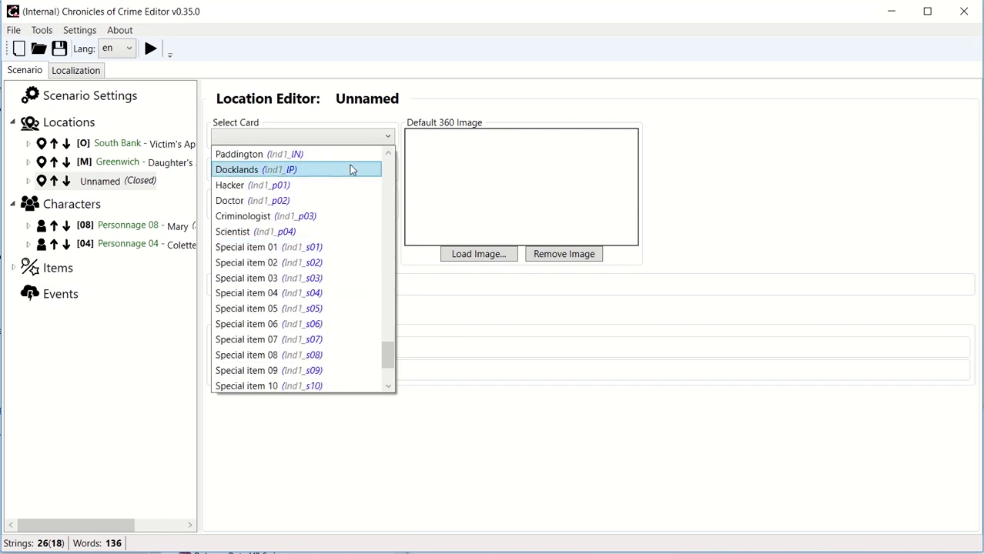
left_click(389, 155)
left_click(389, 154)
left_click(388, 155)
left_click(389, 155)
left_click(389, 154)
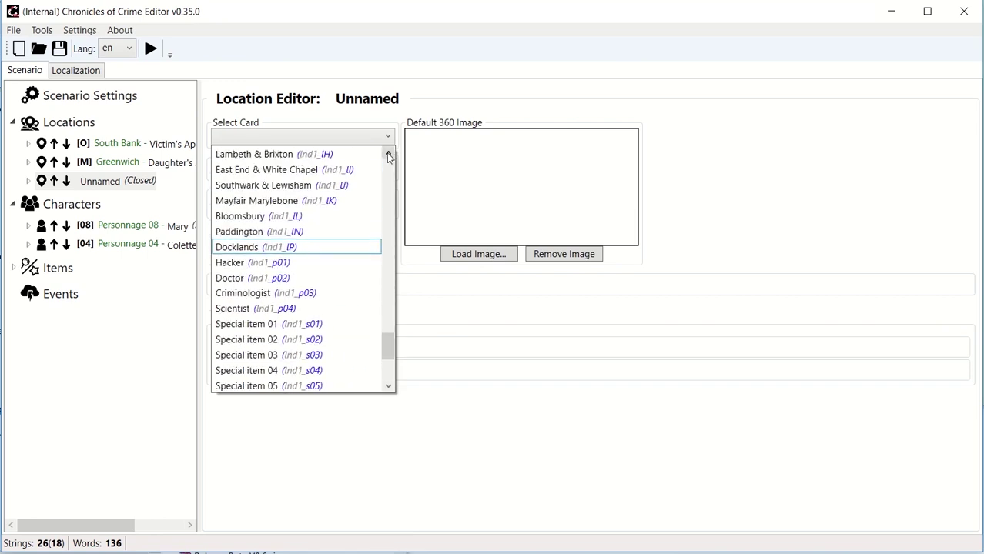
left_click(389, 154)
left_click(389, 155)
left_click(389, 155)
left_click(389, 155)
left_click(389, 155)
left_click(388, 155)
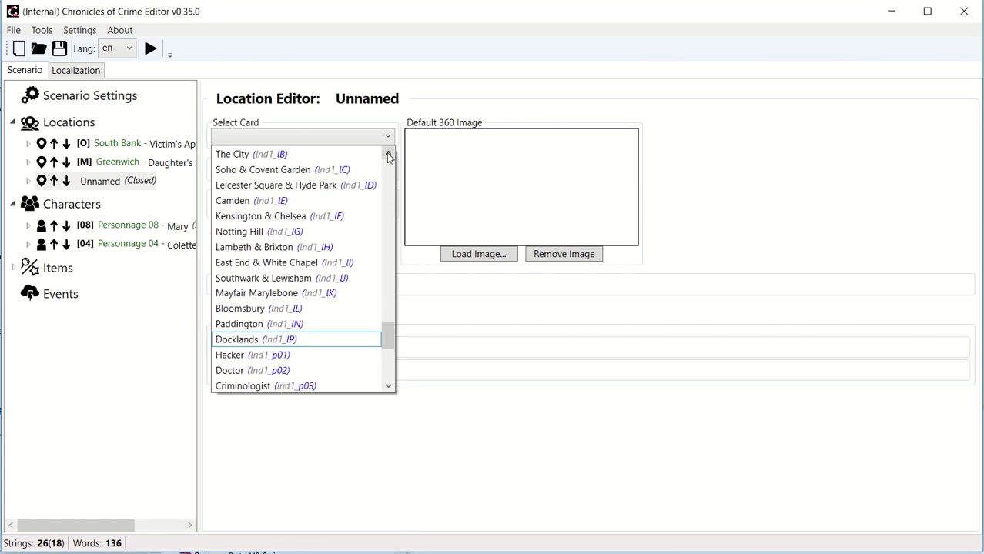
left_click(389, 155)
left_click(389, 155)
left_click(389, 155)
left_click(273, 168)
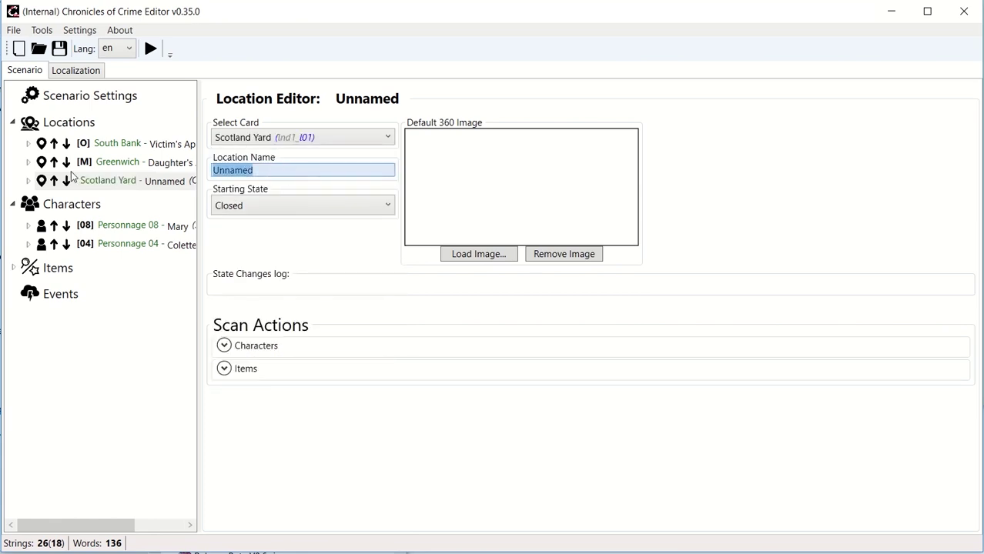
Name the new Scotland Yard location "Police Station"
type("Polic")
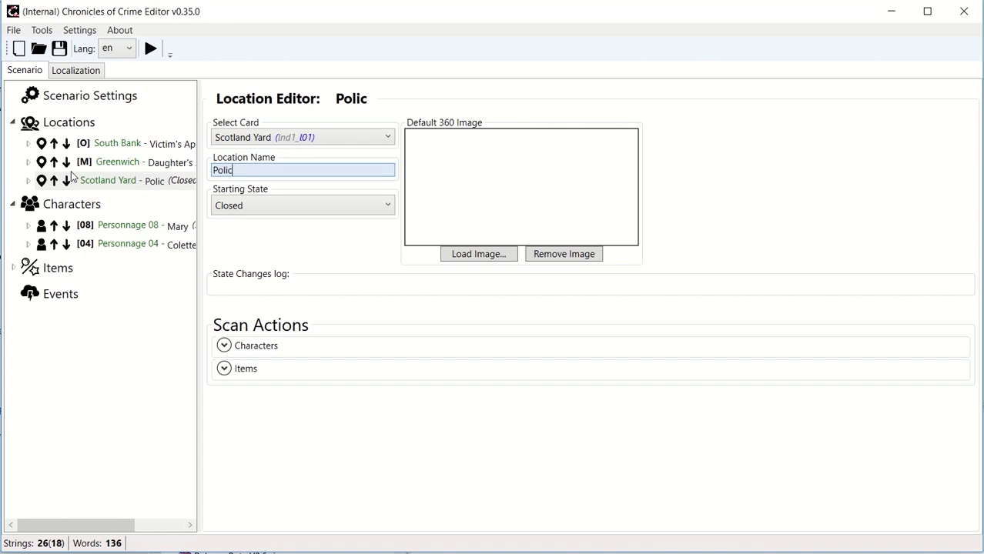
type("e Station")
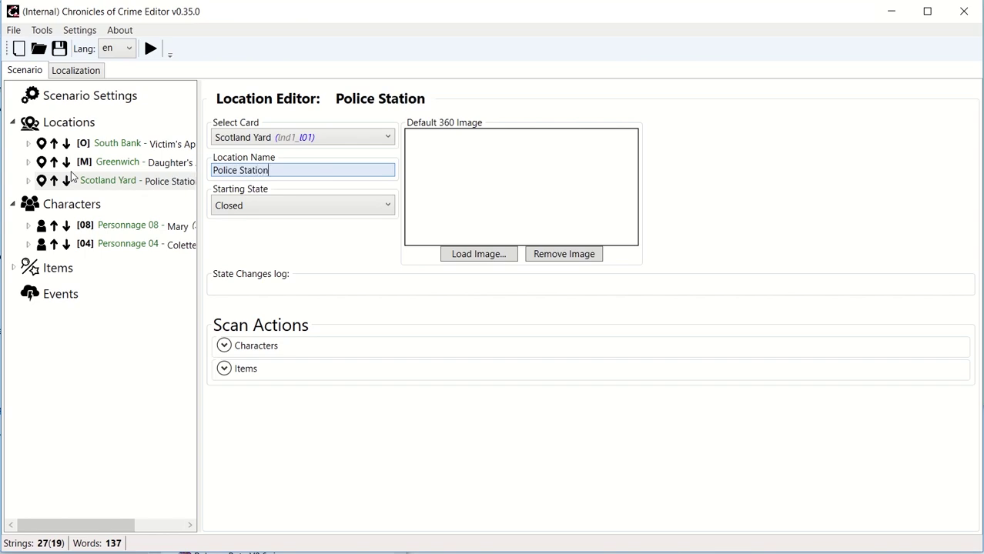
left_click(115, 189)
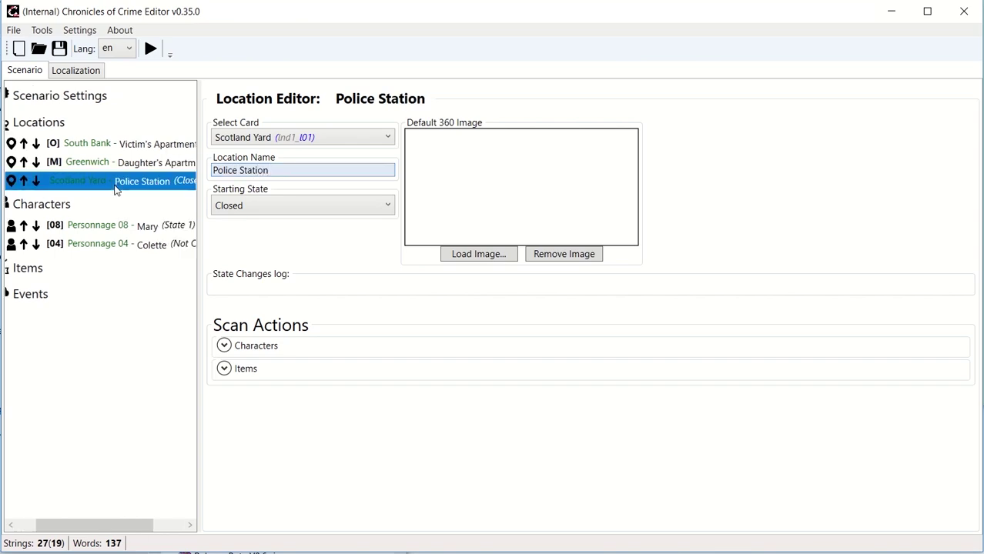
left_click_drag(108, 525, 90, 524)
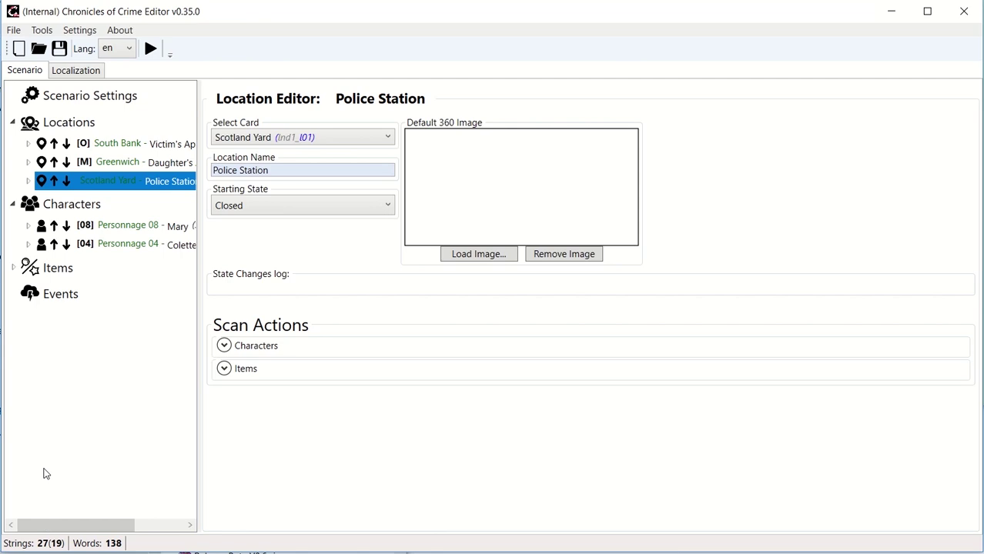
Set the special action of the Police Station's Open state to FinishScenario
left_click(28, 181)
left_click(108, 219)
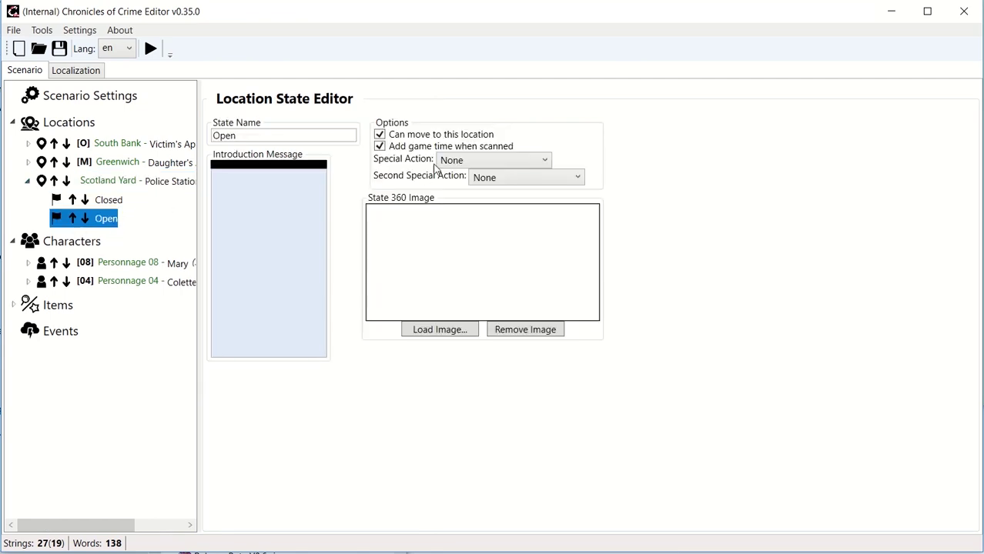
left_click(457, 161)
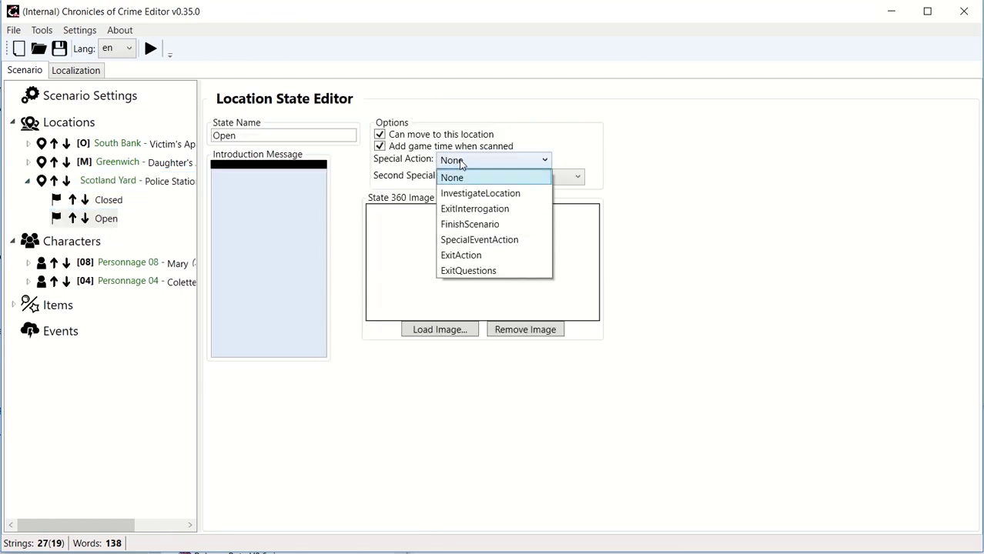
left_click(494, 224)
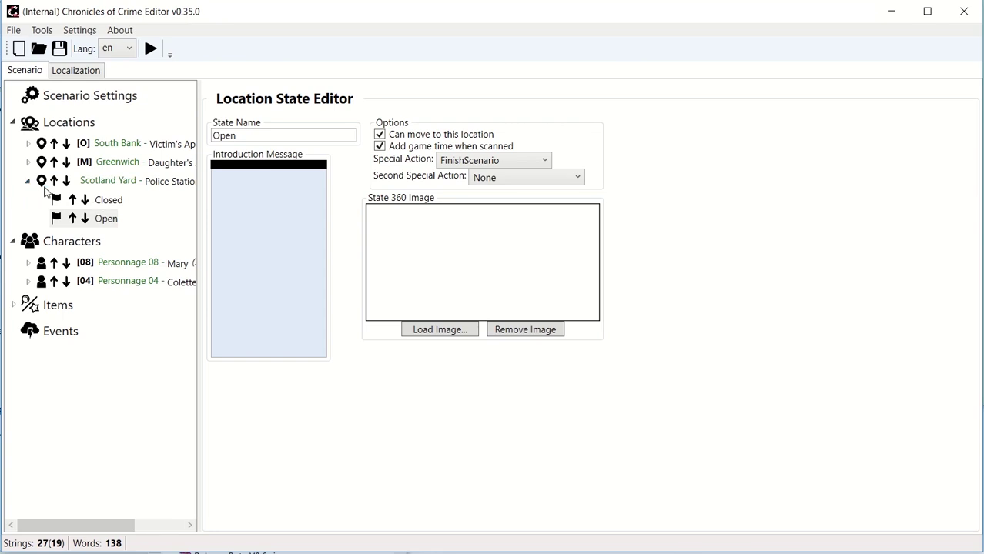
Set the starting state of the Police Station location to Open
left_click(101, 183)
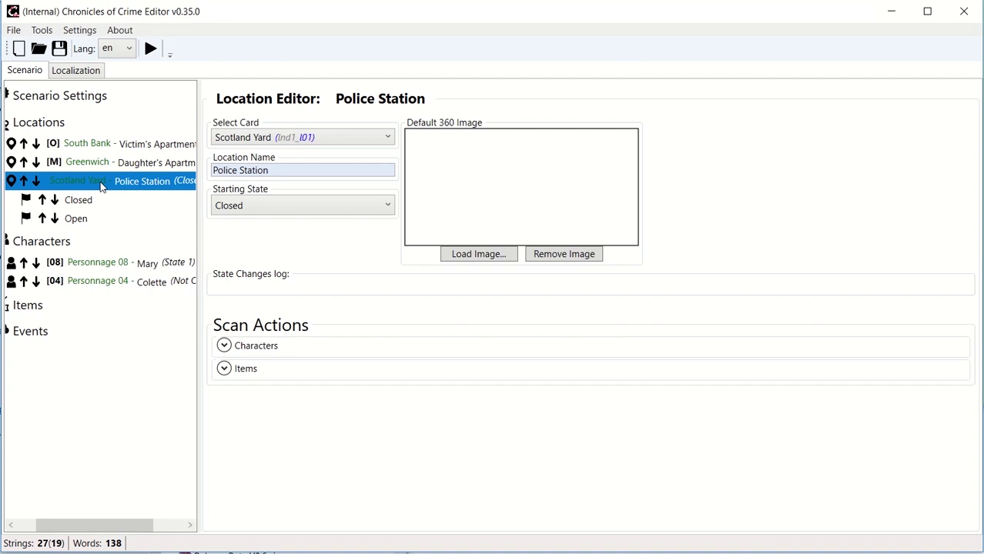
left_click(240, 208)
left_click(250, 245)
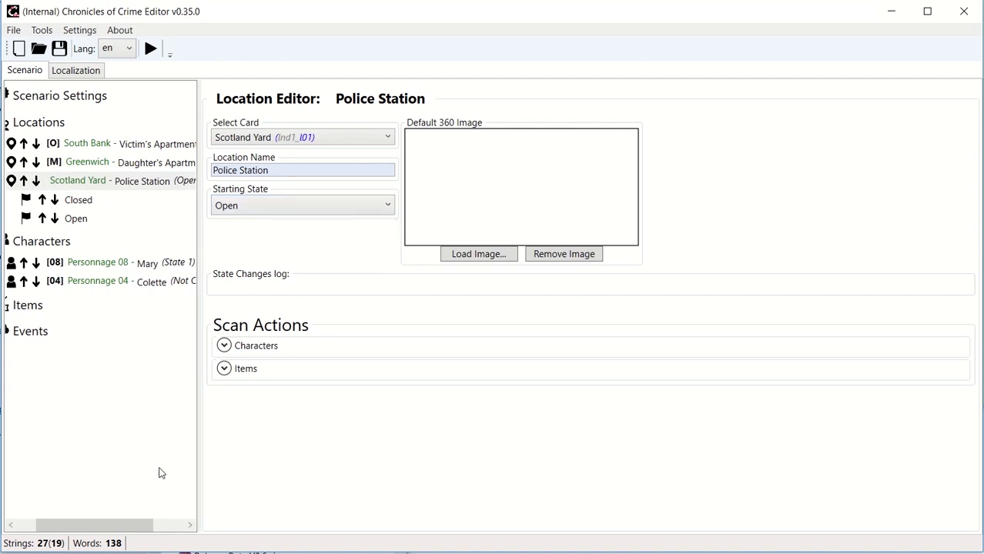
left_click_drag(116, 526, 97, 527)
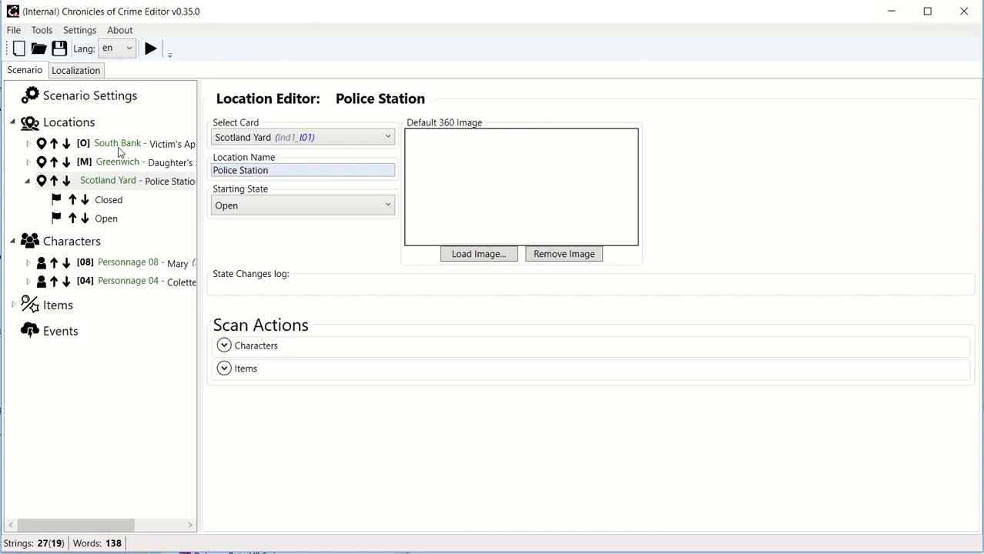
Set the scenario's starting location to Police Station in the general scenario settings
left_click(82, 101)
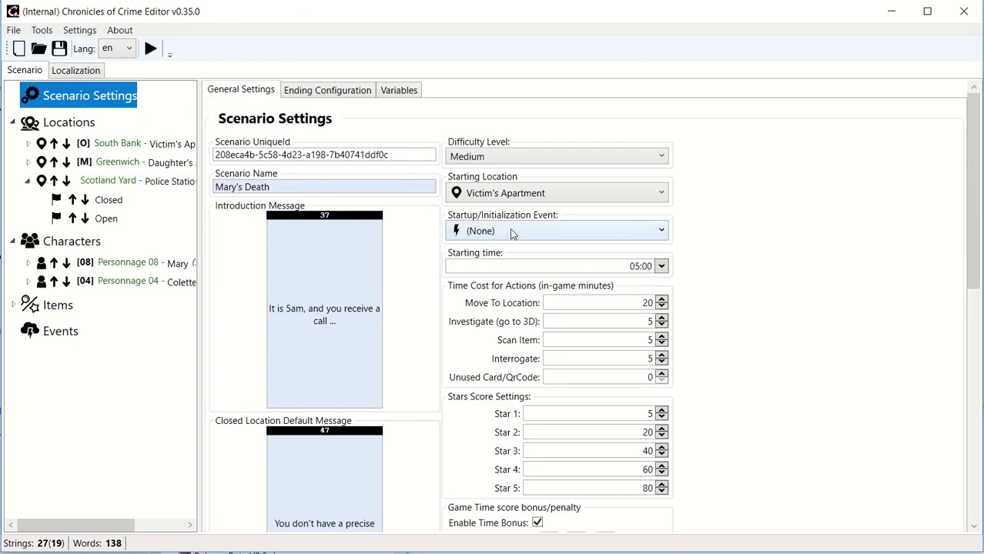
left_click(508, 193)
left_click(506, 251)
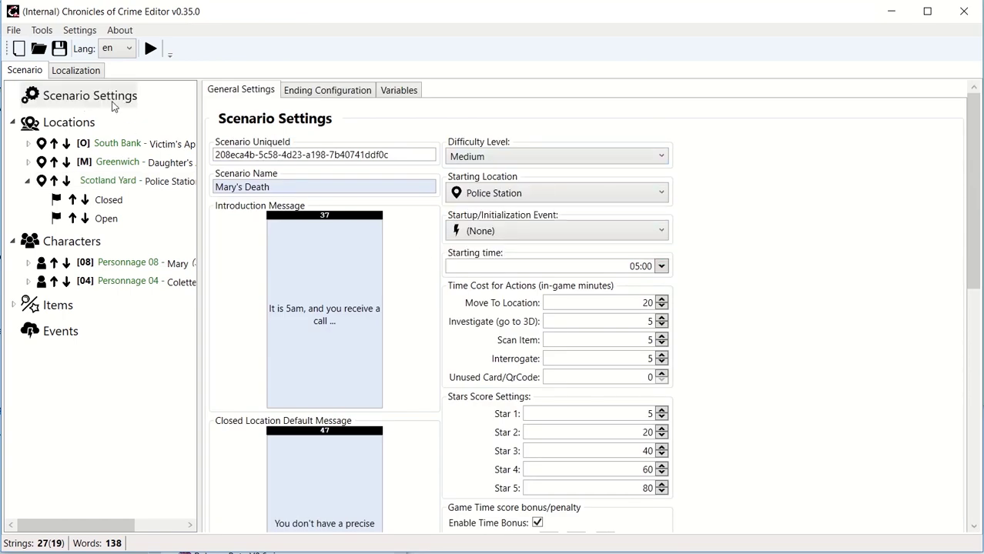
In the ending configuration, enter "Here what really happened ...." as the new ending's final solution text
left_click(319, 95)
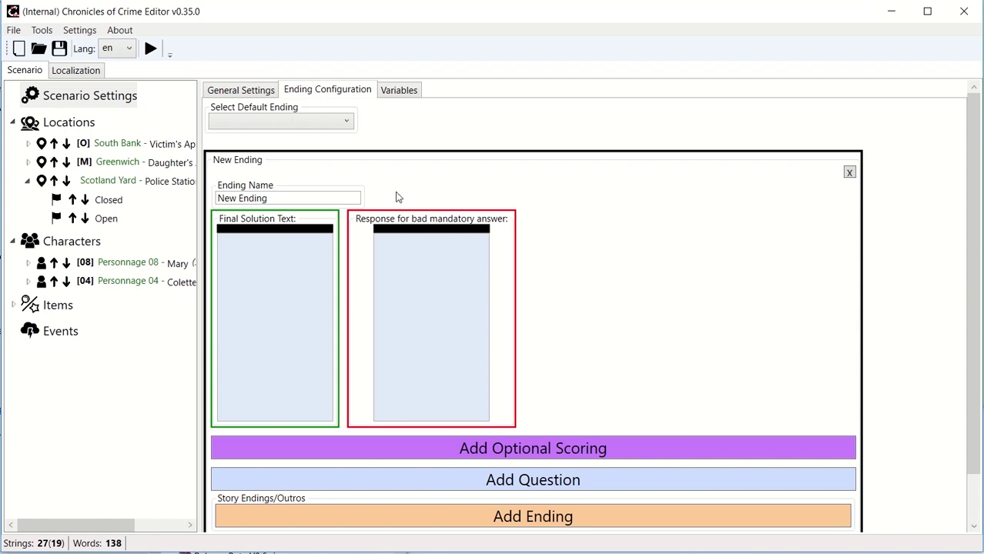
scroll(758, 259, "down", 1)
scroll(758, 259, "up", 1)
left_click(251, 279)
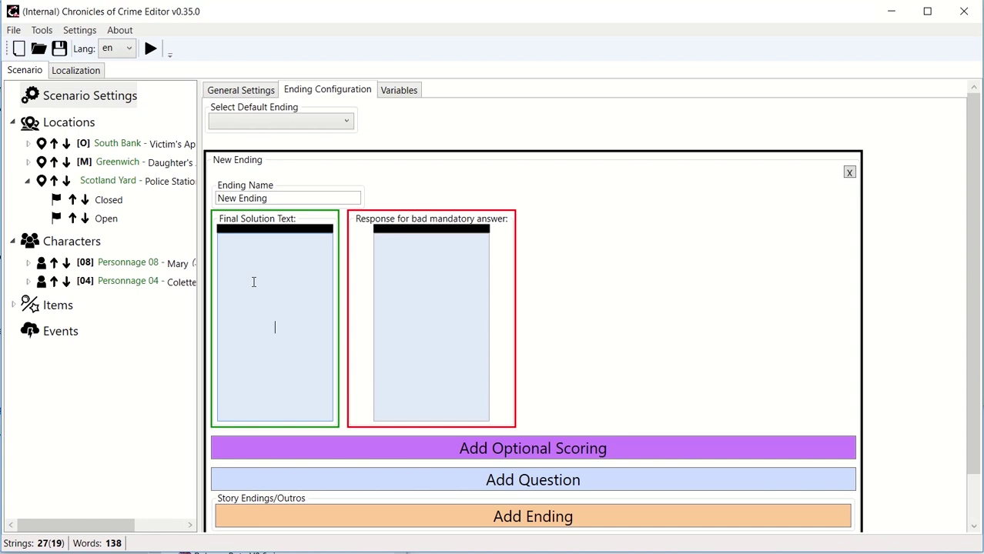
type("Here what re")
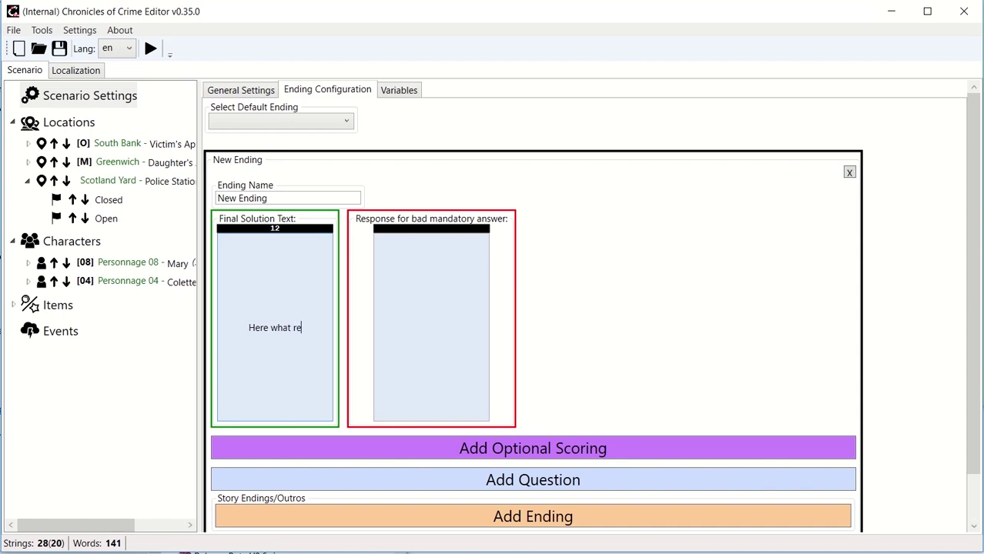
type("ally happened .")
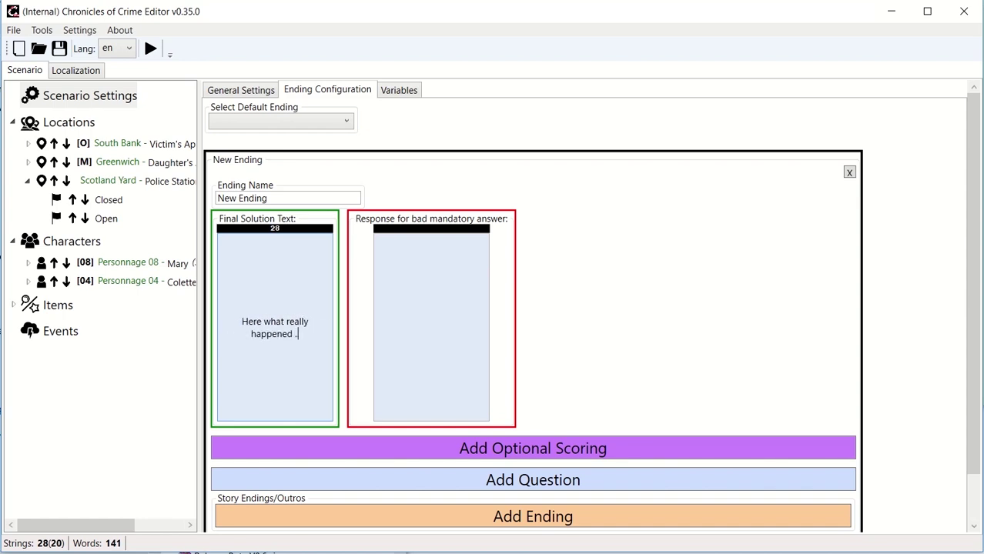
type("..")
Enter "Sorry, it looks you are mising something." as the ending's response for a bad mandatory answer
left_click(424, 331)
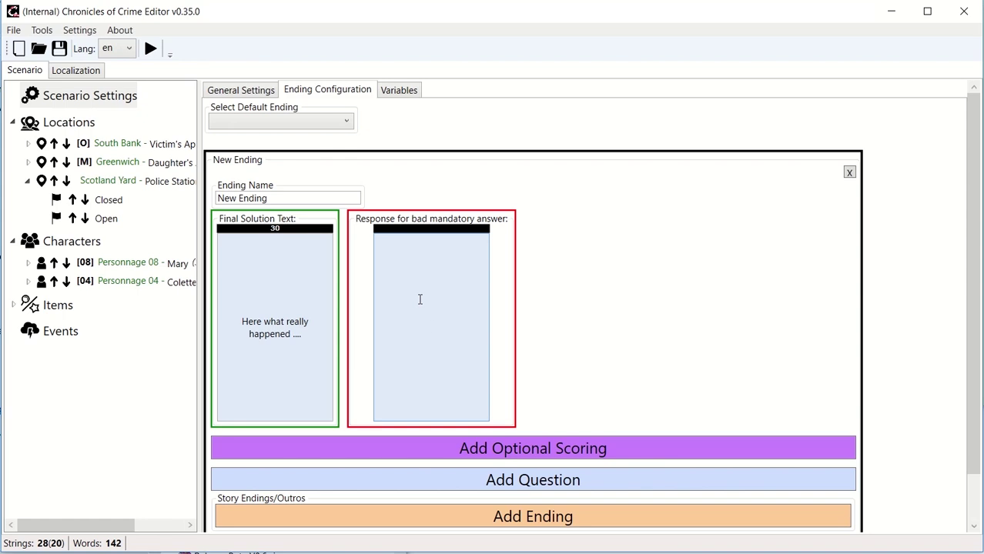
type("Sorry")
type(", it looks you")
type(" are mising ")
type("somethi")
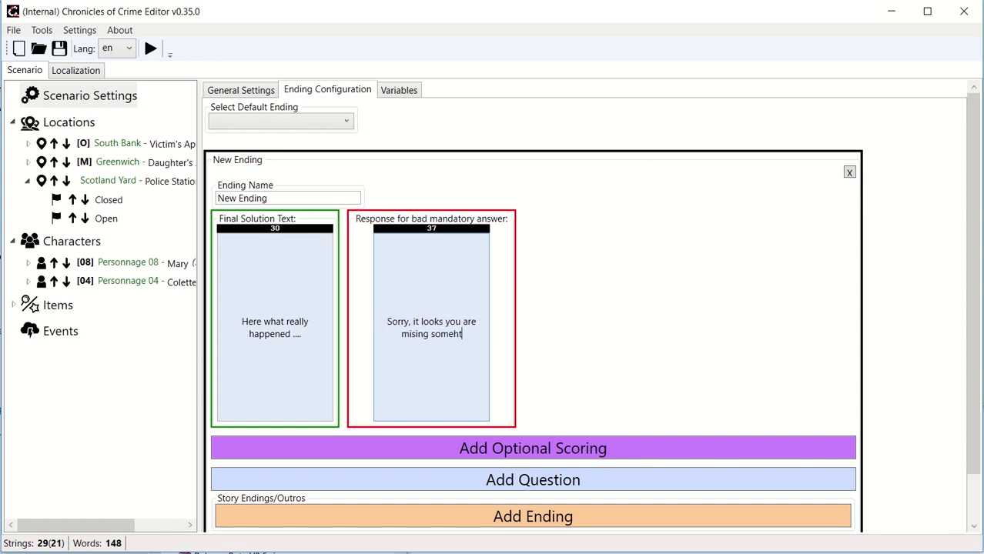
type("ng. Com")
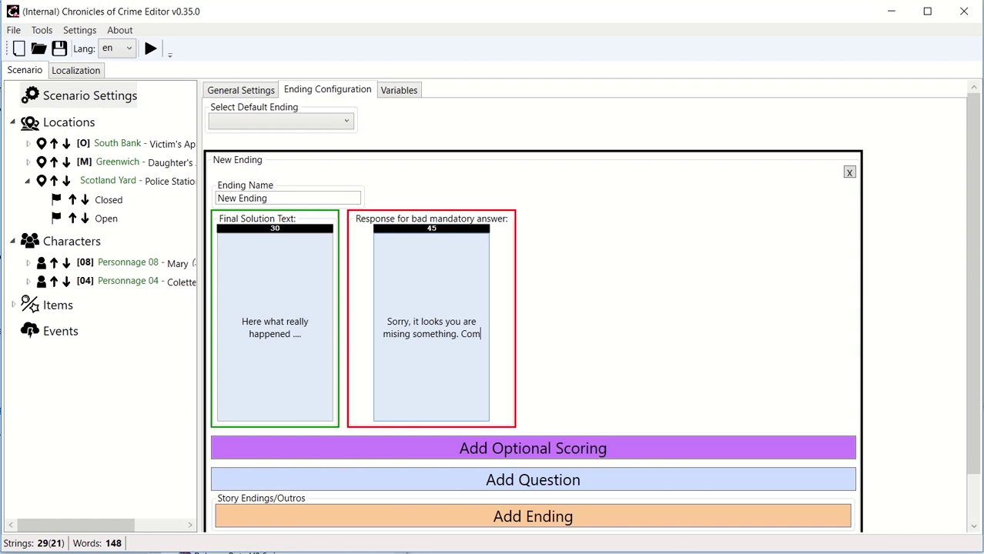
type("e back")
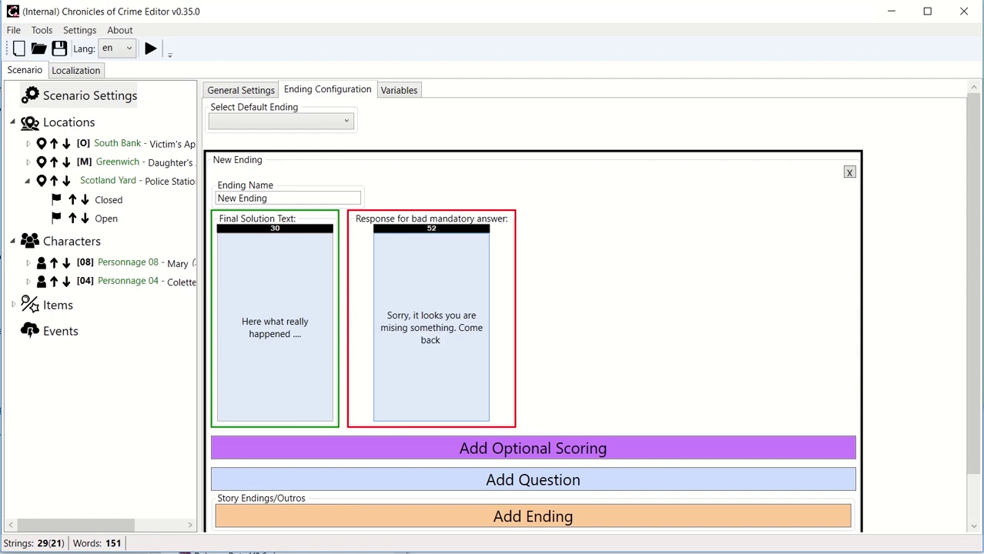
key("BackSpace")
key("BackSpace")
key("BackSpace")
key("BackSpace")
key("BackSpace")
key("BackSpace")
key("BackSpace")
key("BackSpace")
key("BackSpace")
key("BackSpace")
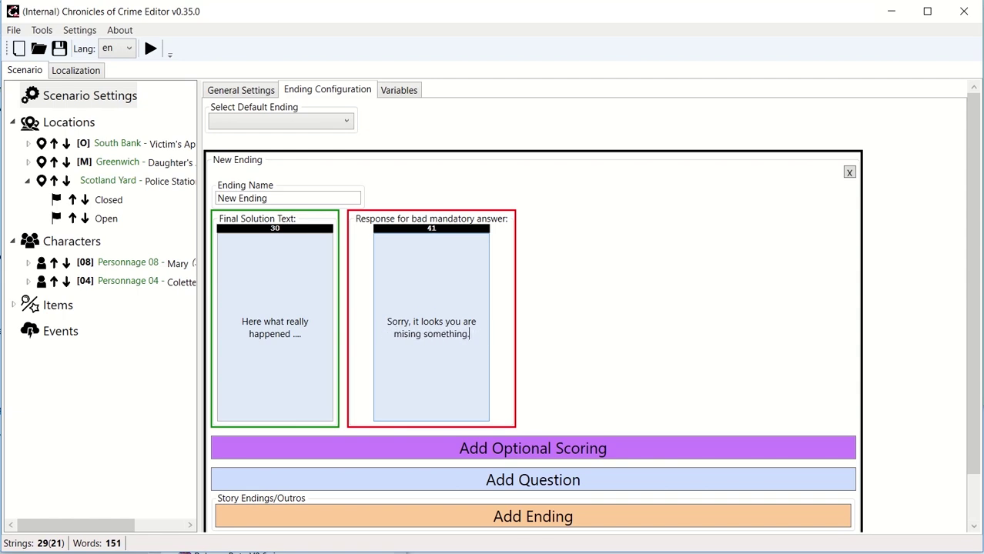
key("BackSpace")
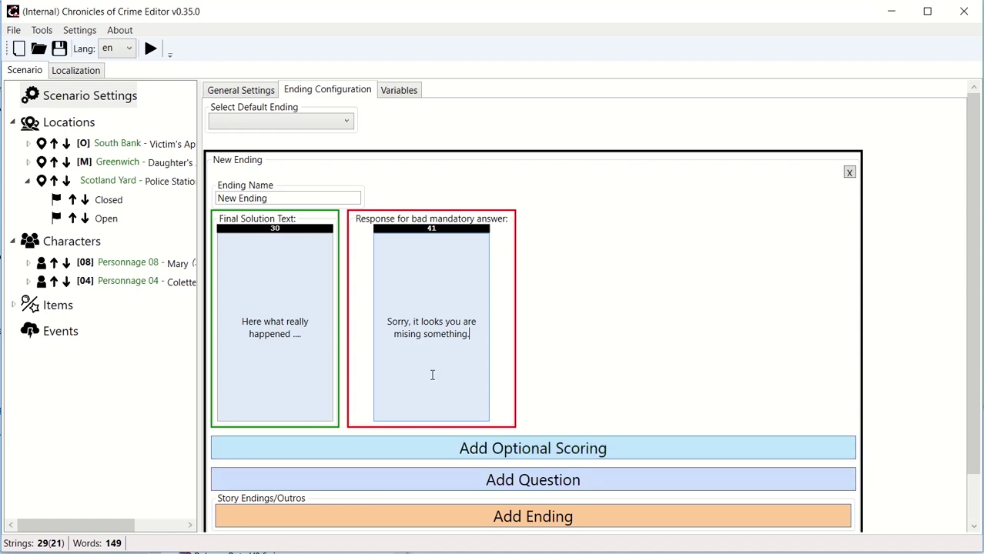
Add two questions to the new ending, below its solution and response texts
scroll(568, 249, "down", 2)
scroll(568, 248, "up", 2)
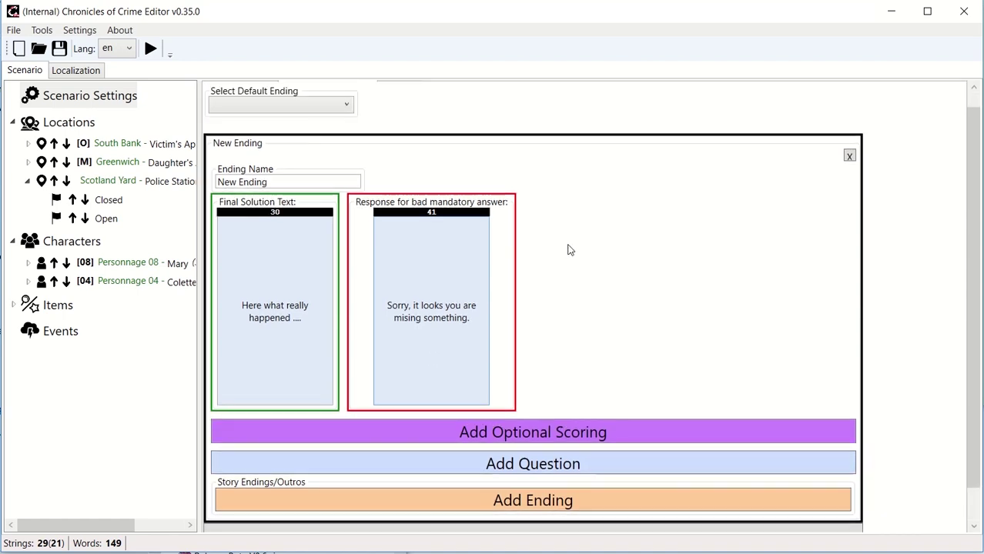
scroll(633, 241, "down", 2)
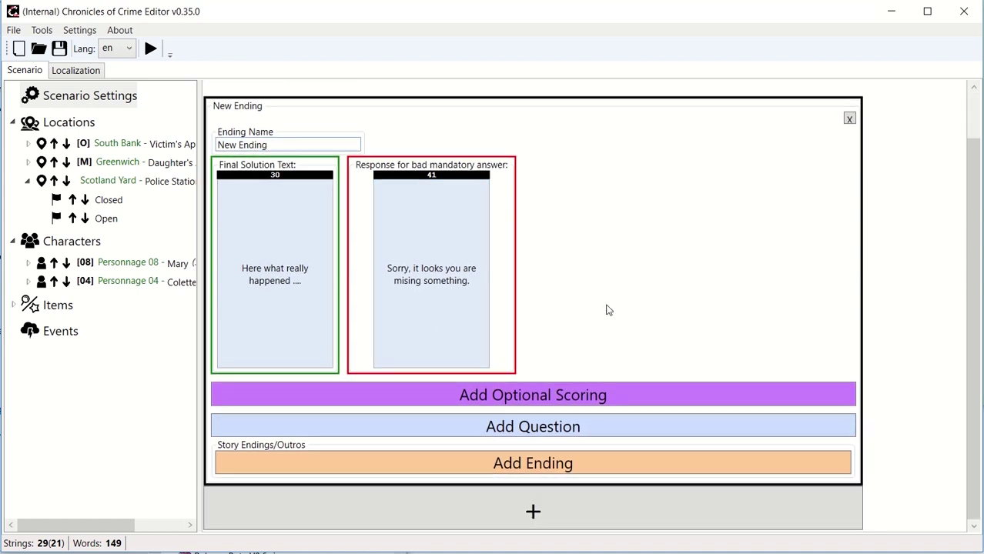
left_click(525, 428)
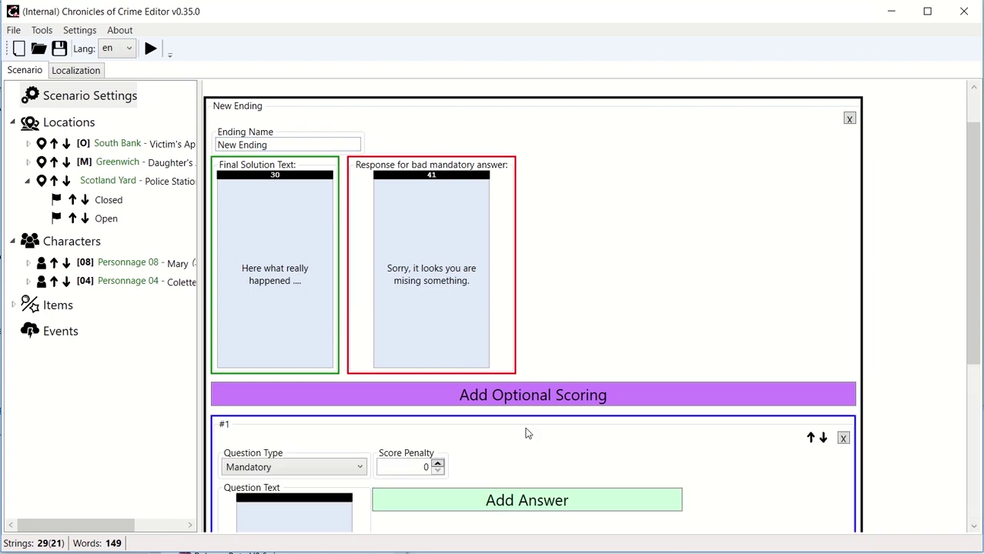
scroll(660, 269, "down", 6)
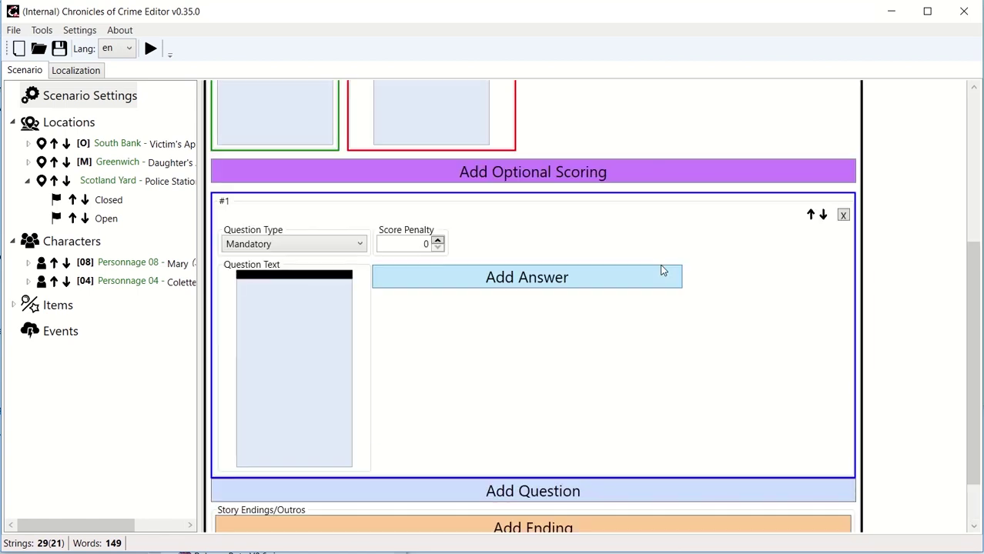
left_click(532, 494)
scroll(608, 365, "down", 6)
scroll(608, 365, "up", 7)
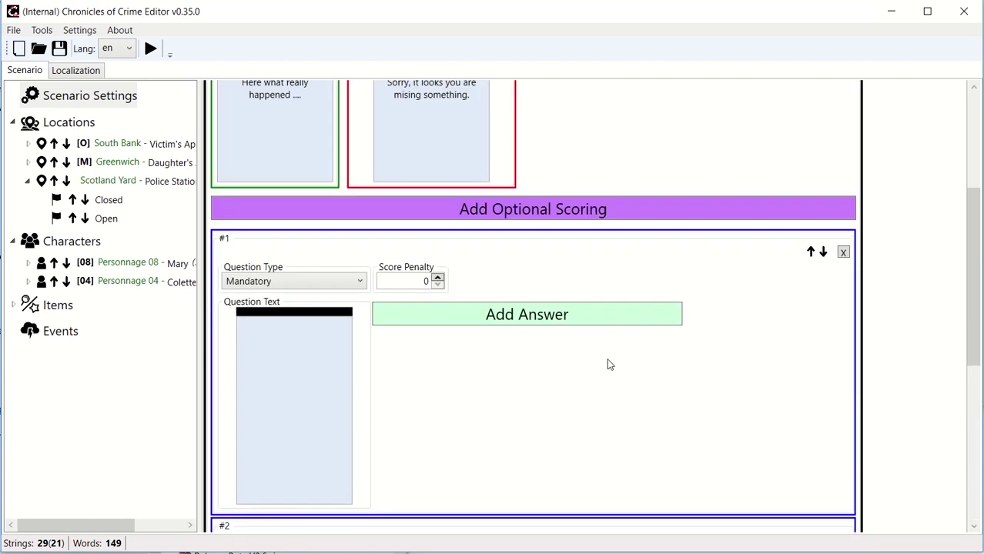
Make question #1 optional and enter "Where did Mary die?" as its question text
left_click(324, 284)
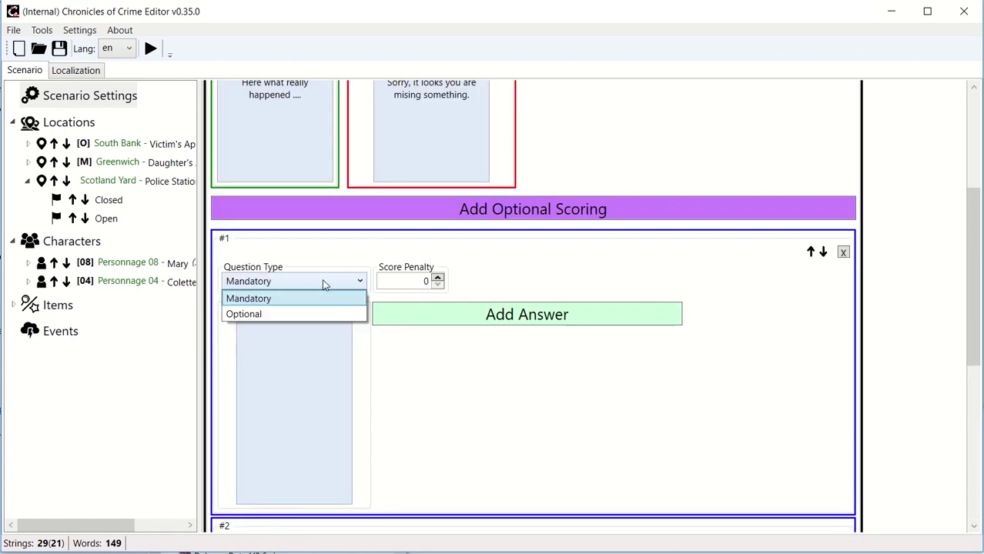
left_click(300, 316)
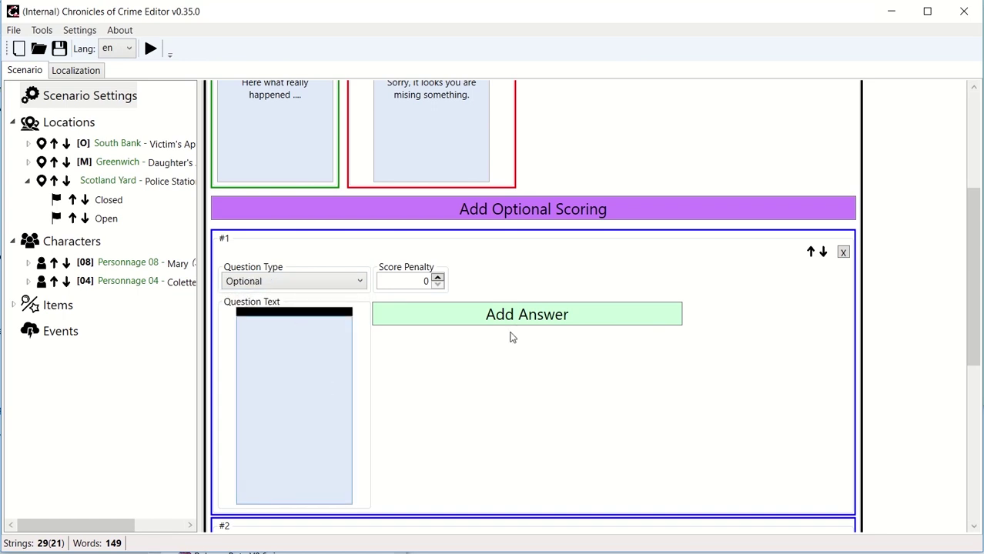
type("Where did Mary die")
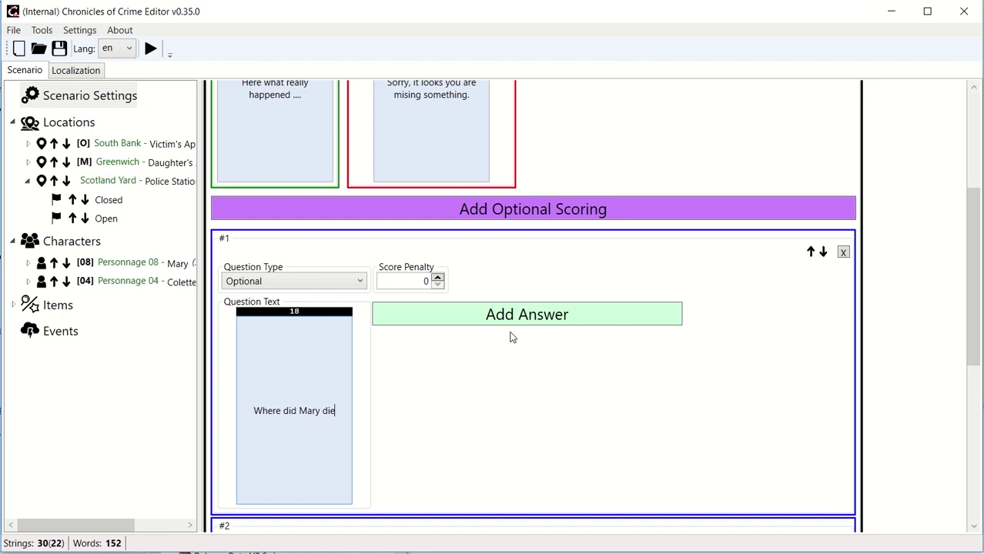
type("?")
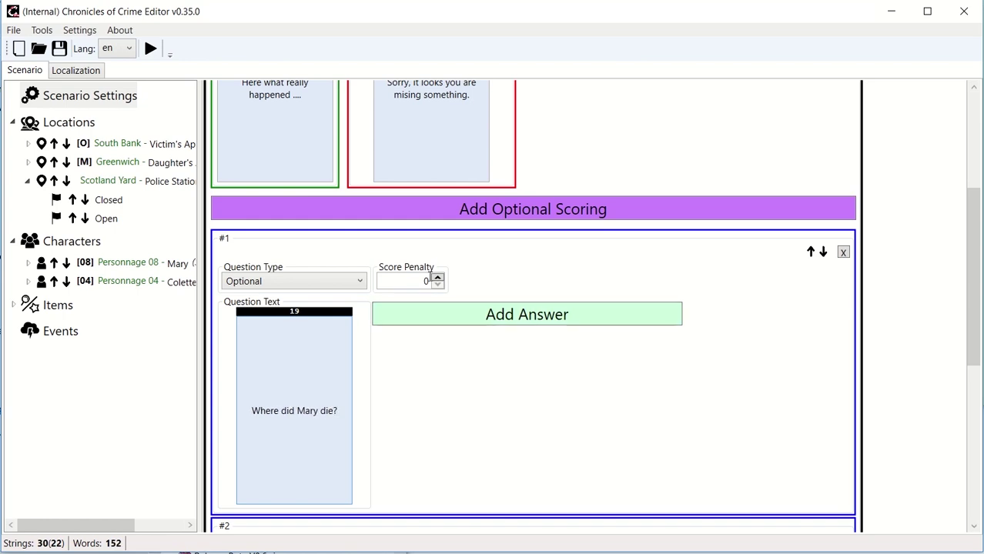
Add two answers to question #1: Victim's Apartment worth 10 score points and Daughter's Apartment worth 20
left_click(495, 315)
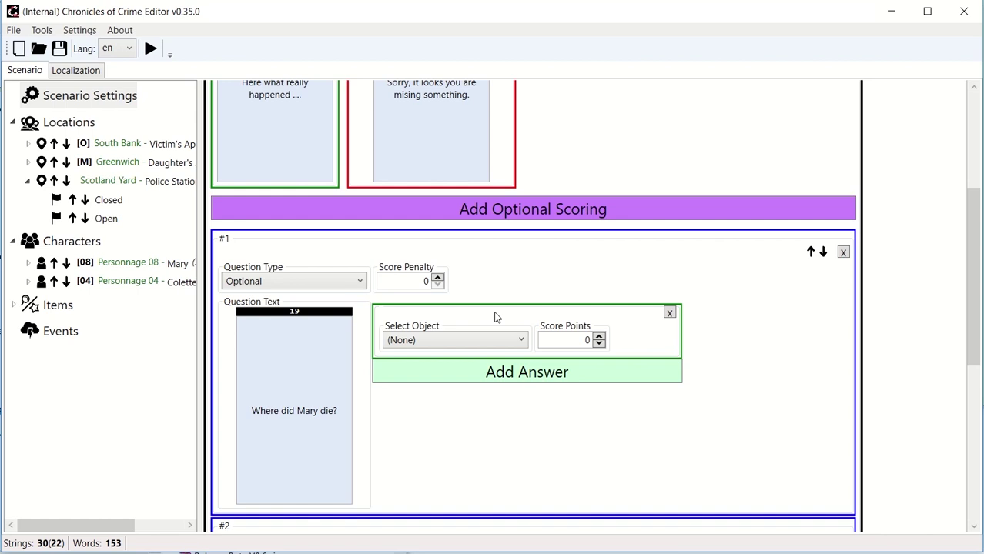
left_click(490, 341)
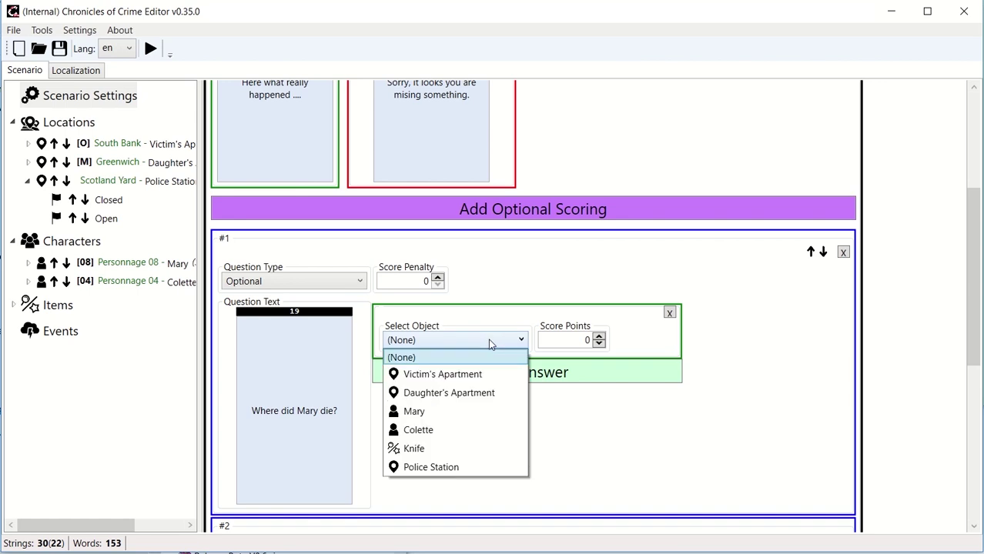
left_click(473, 374)
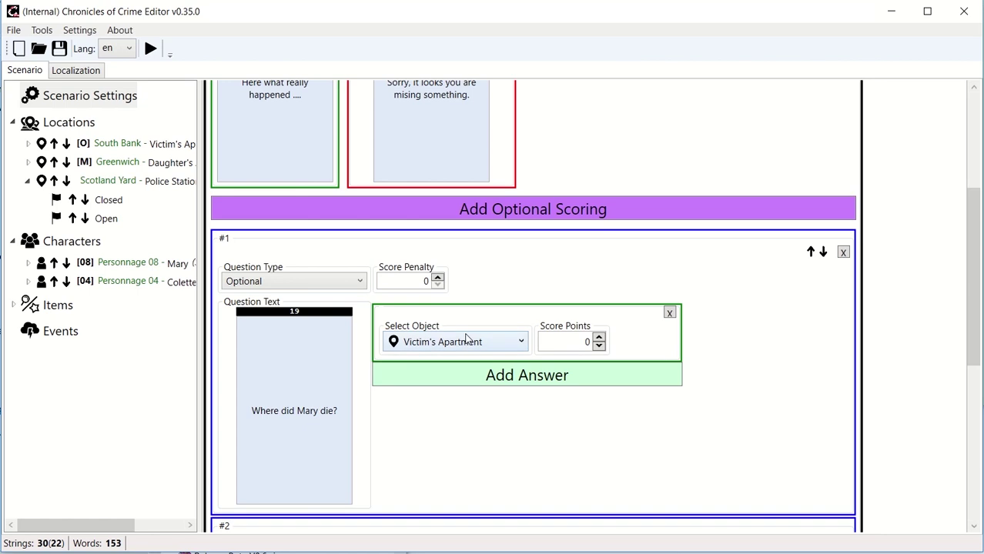
left_click(501, 380)
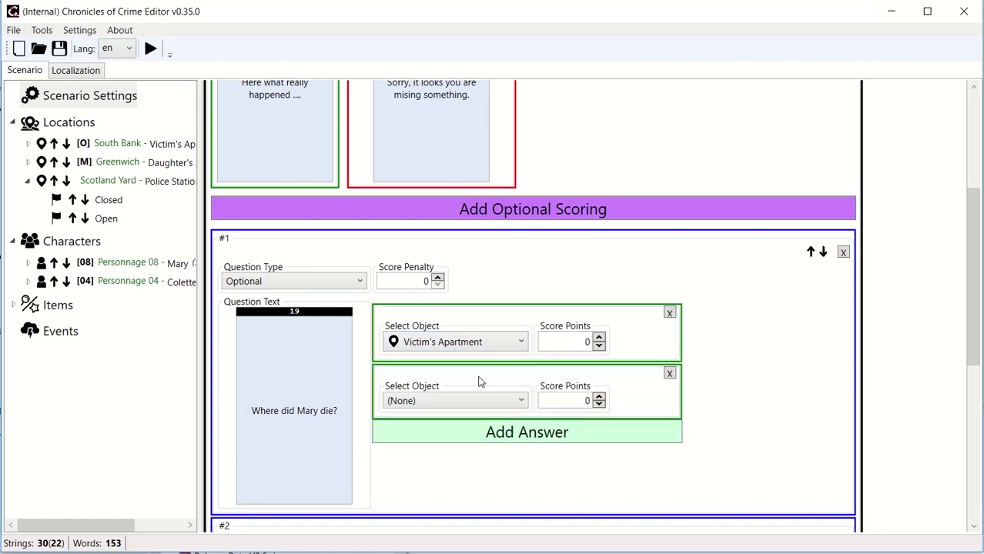
left_click(456, 400)
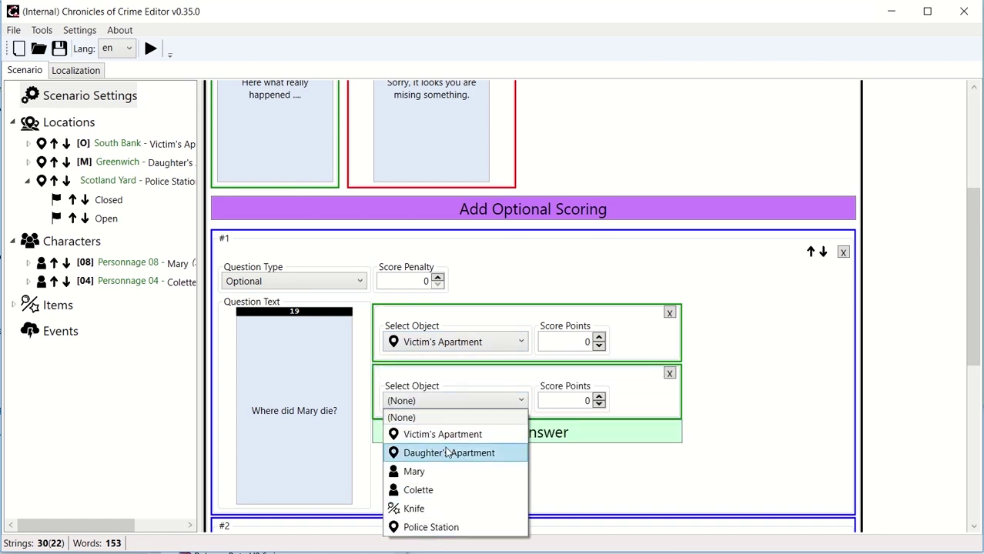
left_click(584, 481)
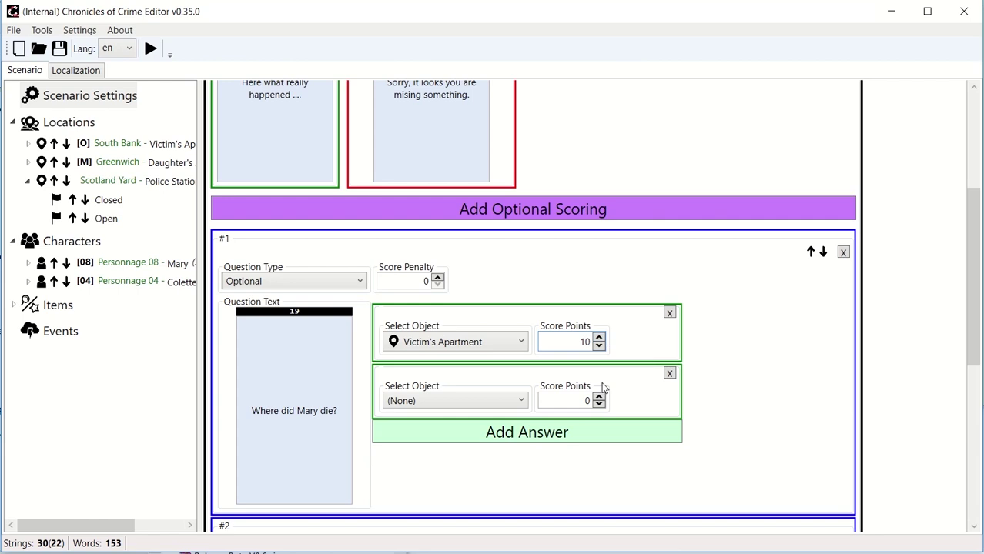
left_click(502, 402)
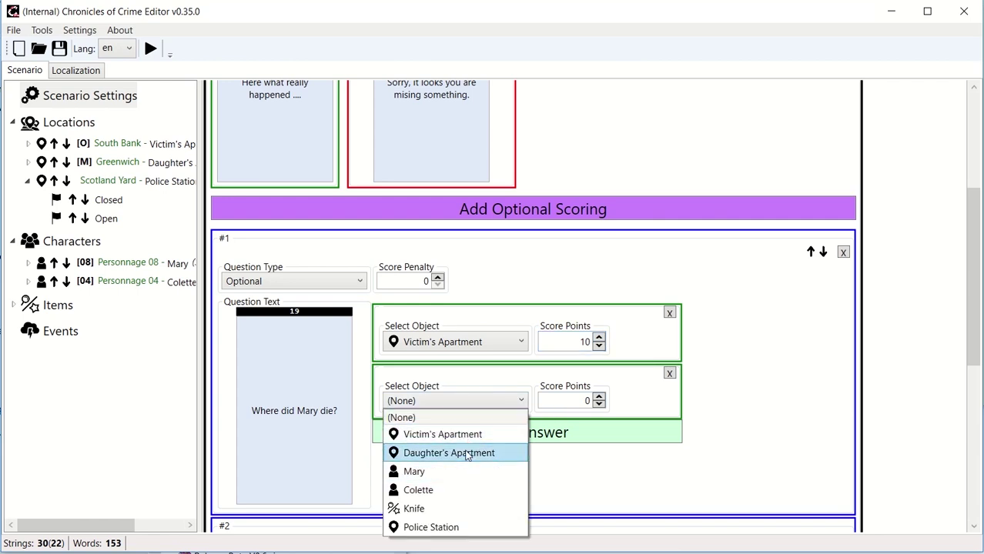
left_click(467, 454)
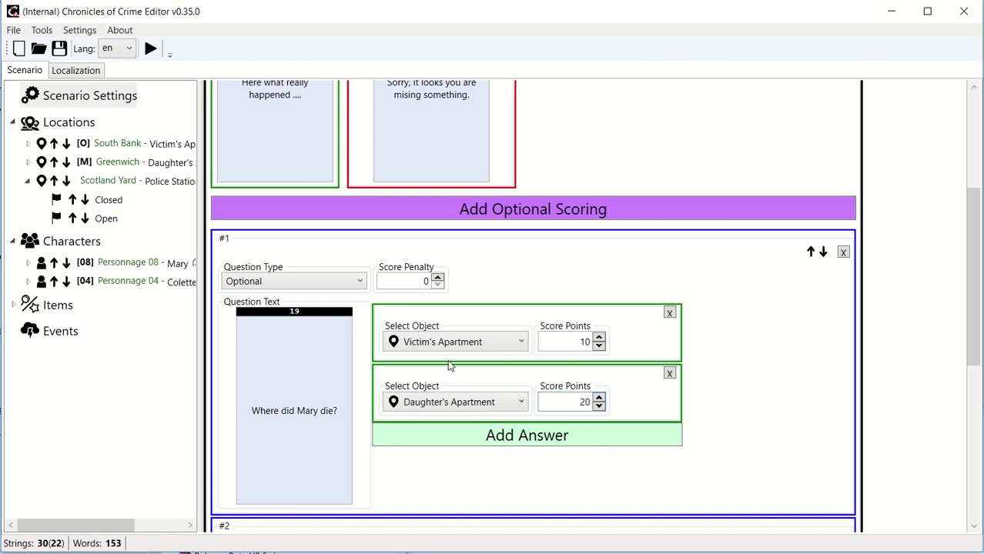
Enter "What was used to kill Mary?" as the text of mandatory question #2
scroll(450, 366, "down", 5)
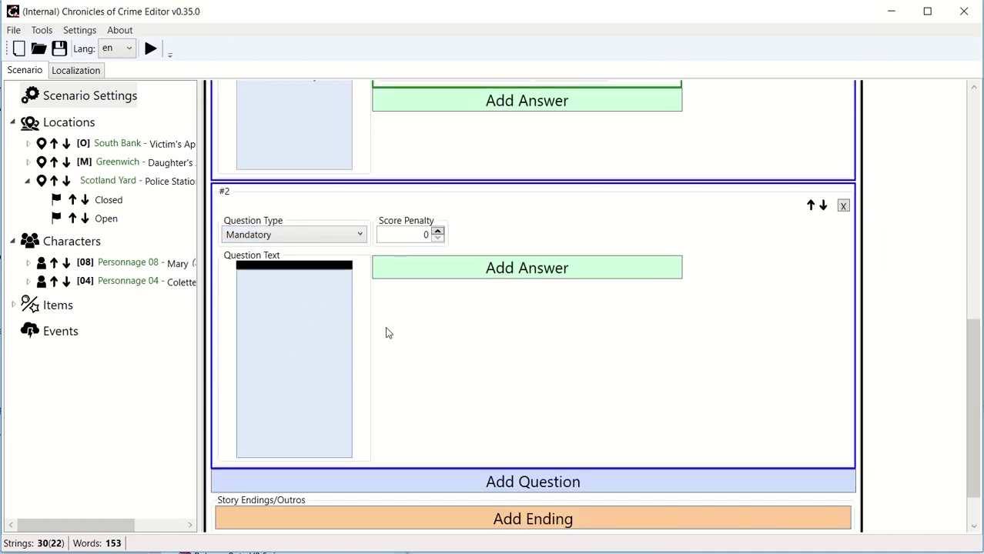
type("What was used to kill ")
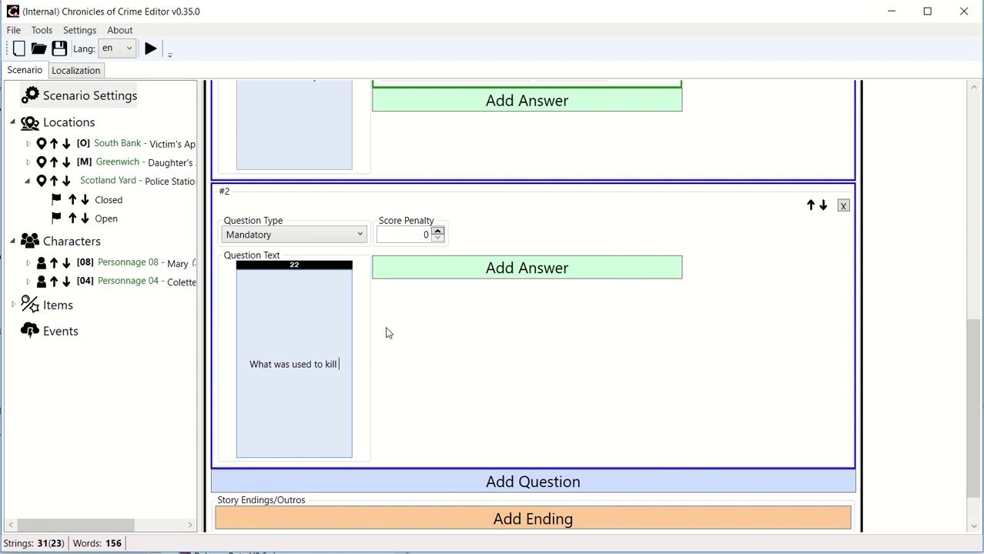
type("Mary?")
Add Knife as an answer to question #2, worth 20 score points
left_click(465, 284)
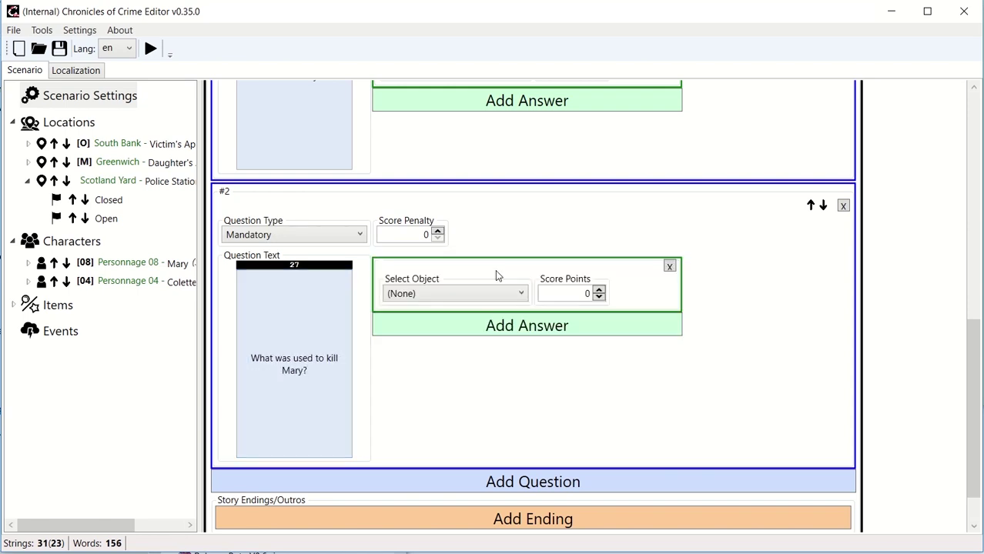
left_click(455, 294)
left_click(446, 400)
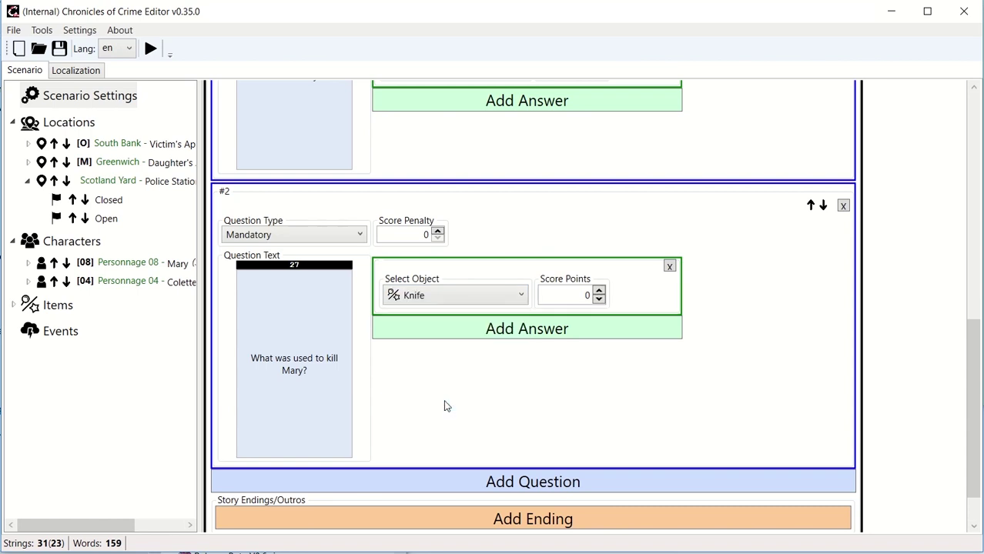
left_click(578, 293)
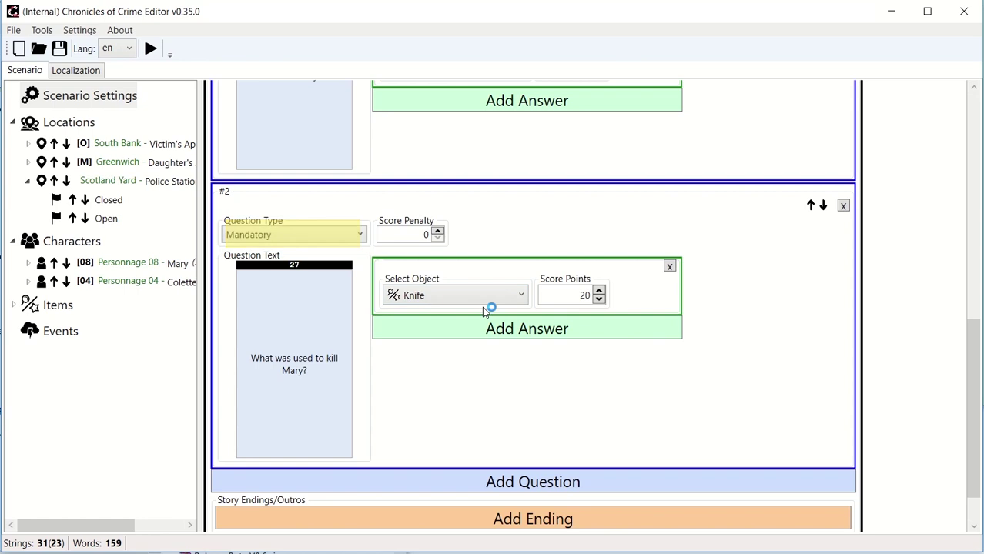
Review the ending's response text and questions, and add a story ending below question #2
scroll(497, 361, "up", 10)
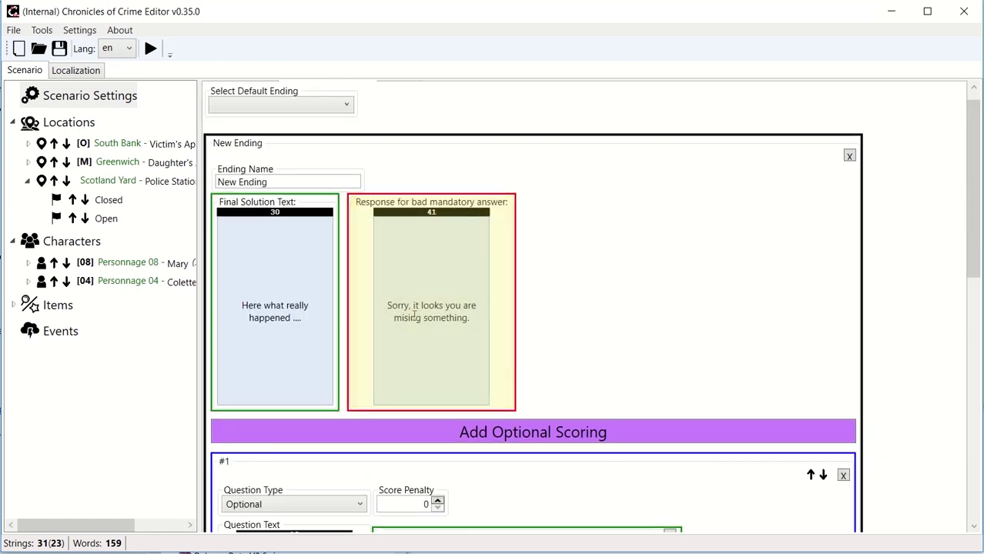
scroll(416, 317, "down", 5)
scroll(414, 318, "down", 5)
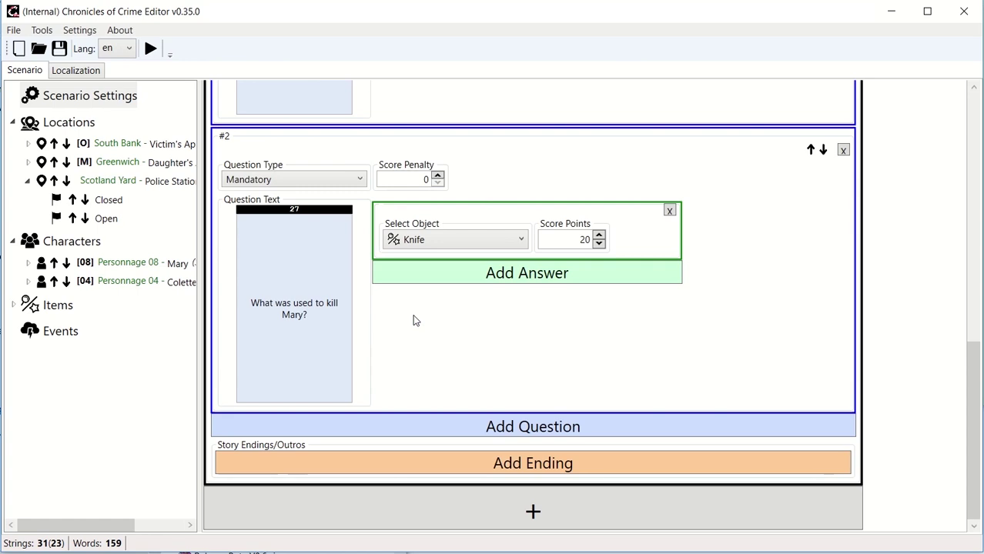
scroll(416, 319, "up", 5)
scroll(416, 319, "down", 5)
left_click(521, 462)
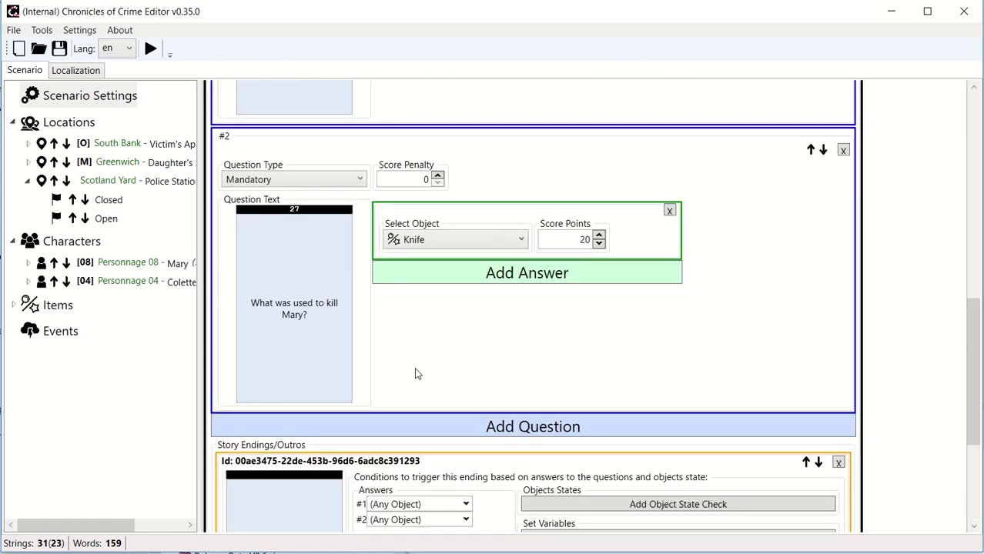
scroll(417, 372, "down", 3)
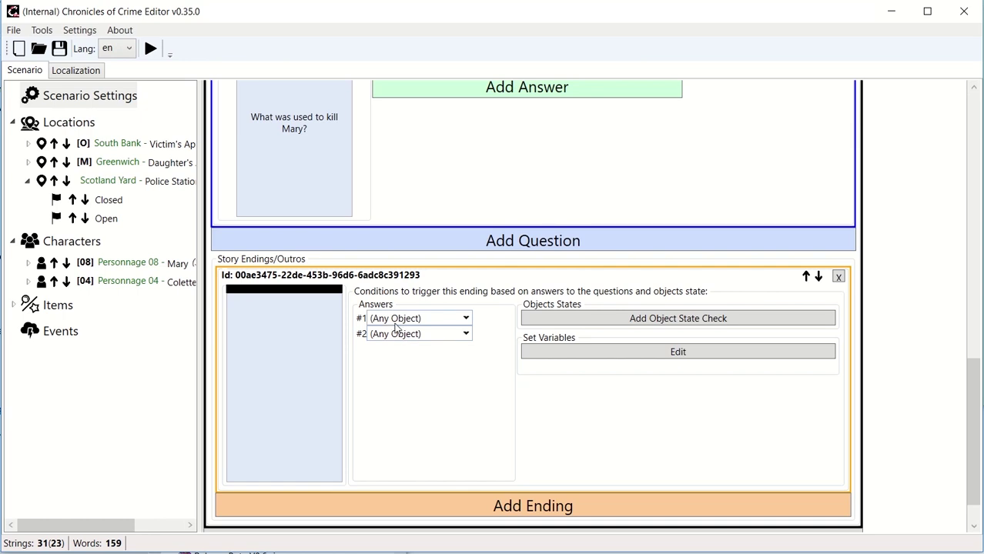
Set the story ending's answer condition for question #1 to Victim's Apartment and look at the choices for question #2
left_click(394, 323)
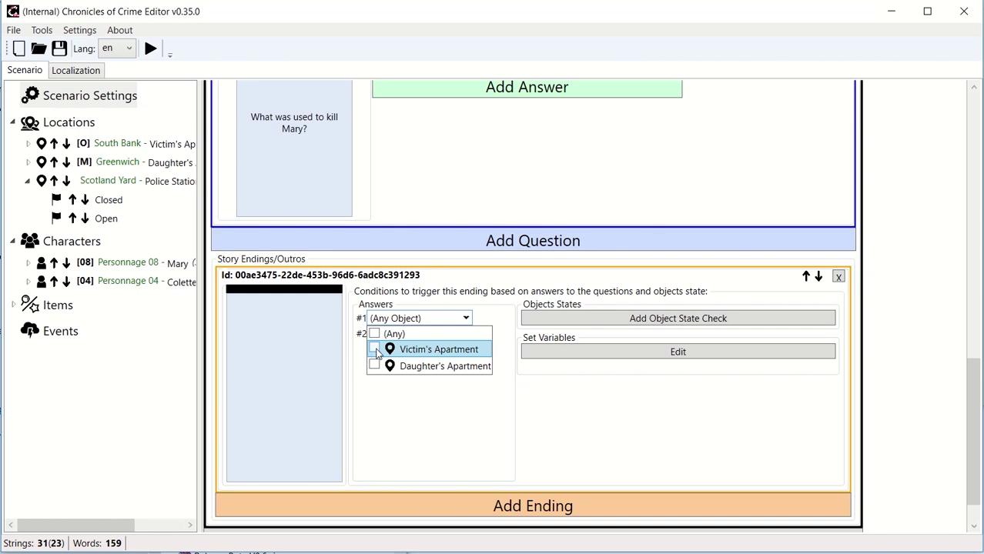
left_click(375, 350)
left_click(371, 389)
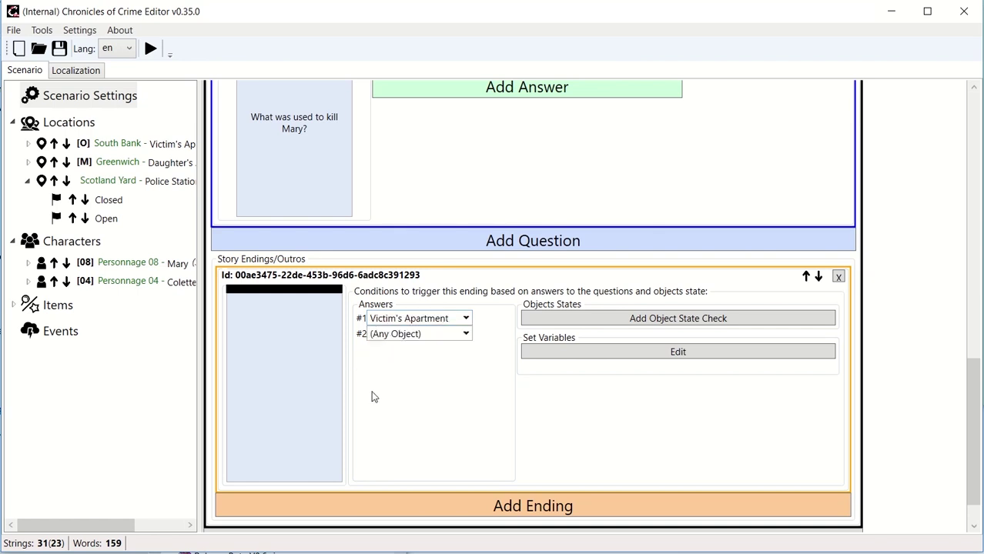
left_click(419, 336)
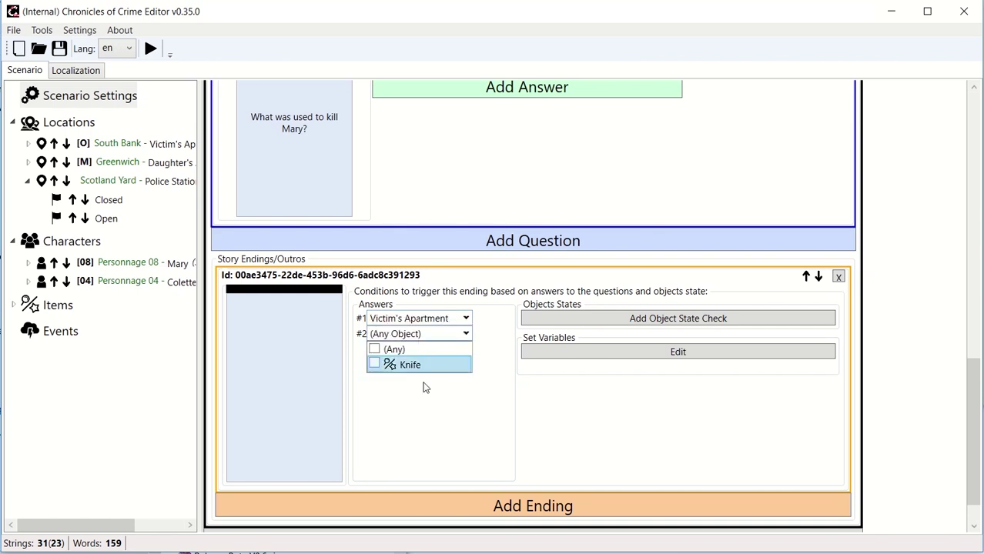
left_click(435, 421)
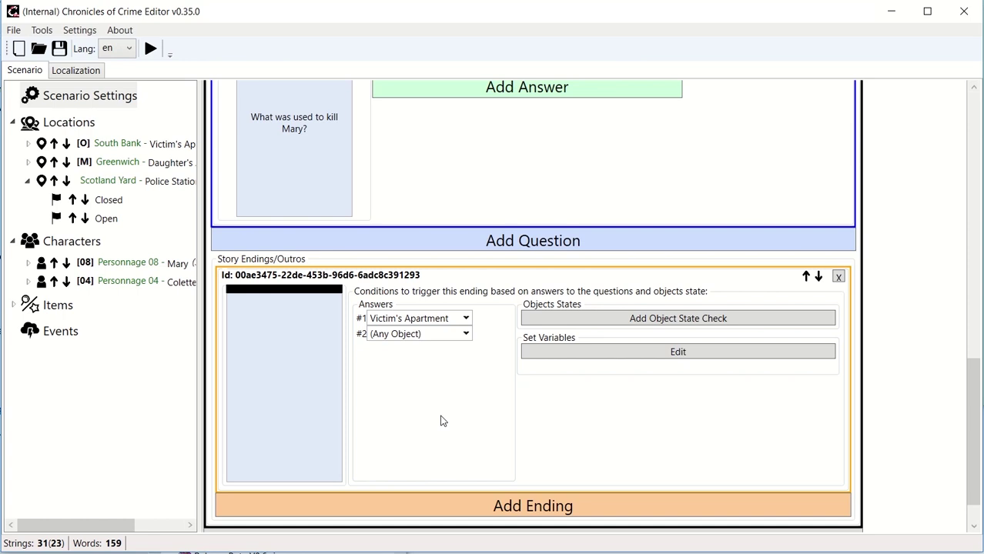
Change the story ending's answer condition for question #1 to Daughter's Apartment only
left_click(429, 320)
left_click(432, 368)
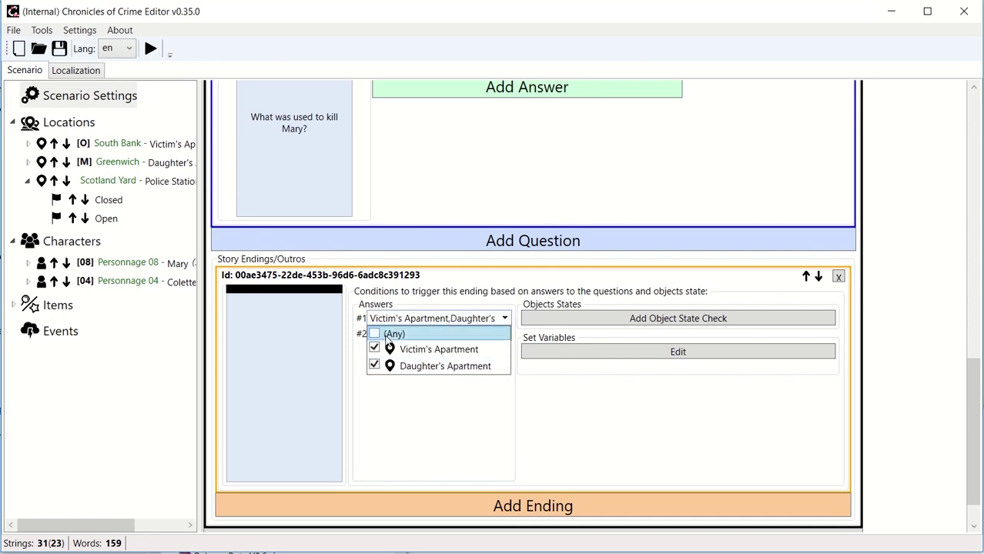
left_click(431, 350)
left_click(431, 415)
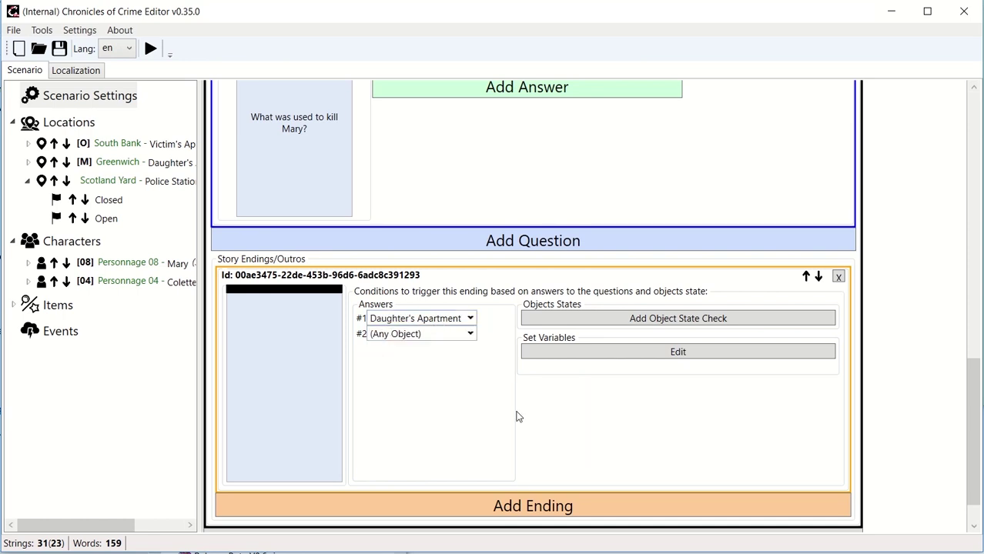
Add an object state check to the story ending that requires the Knife to be Found
left_click(638, 322)
left_click(602, 319)
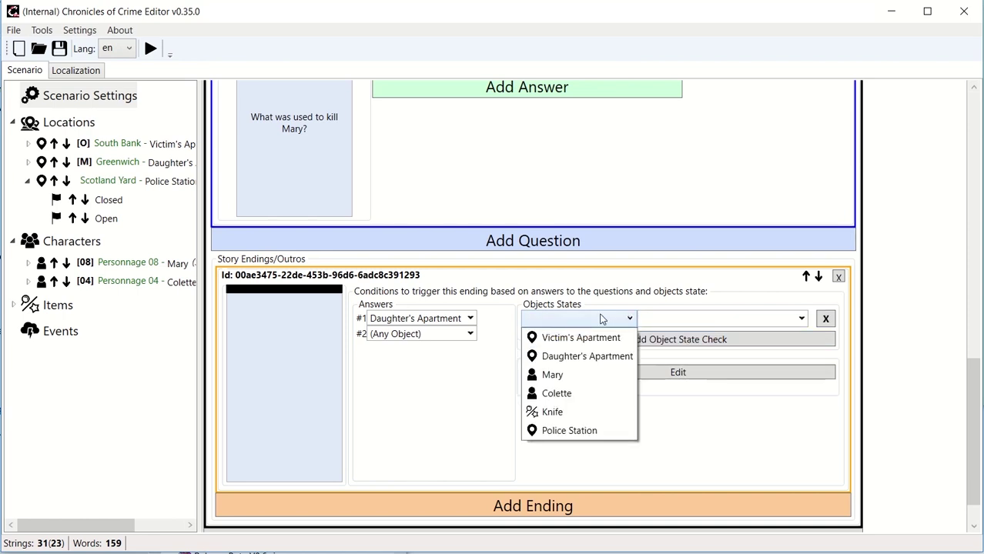
left_click(553, 414)
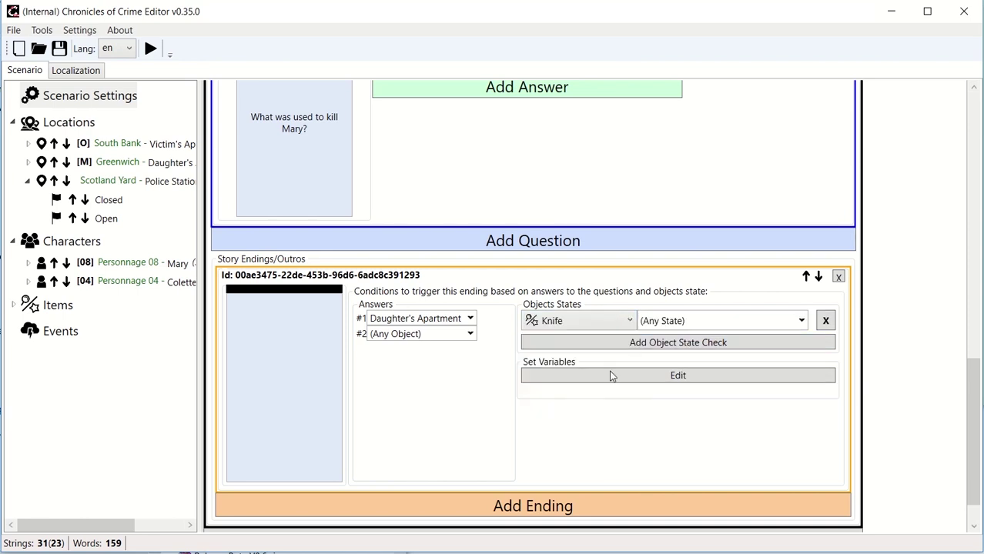
left_click(695, 321)
left_click(684, 373)
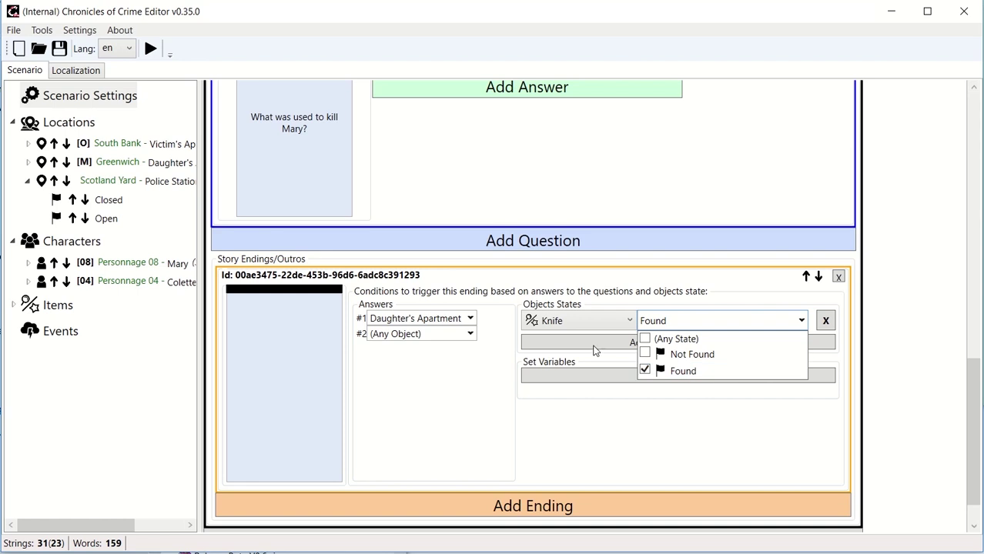
left_click(593, 345)
Add a second object state check that requires Colette to be Cooperative
left_click(593, 345)
left_click(594, 343)
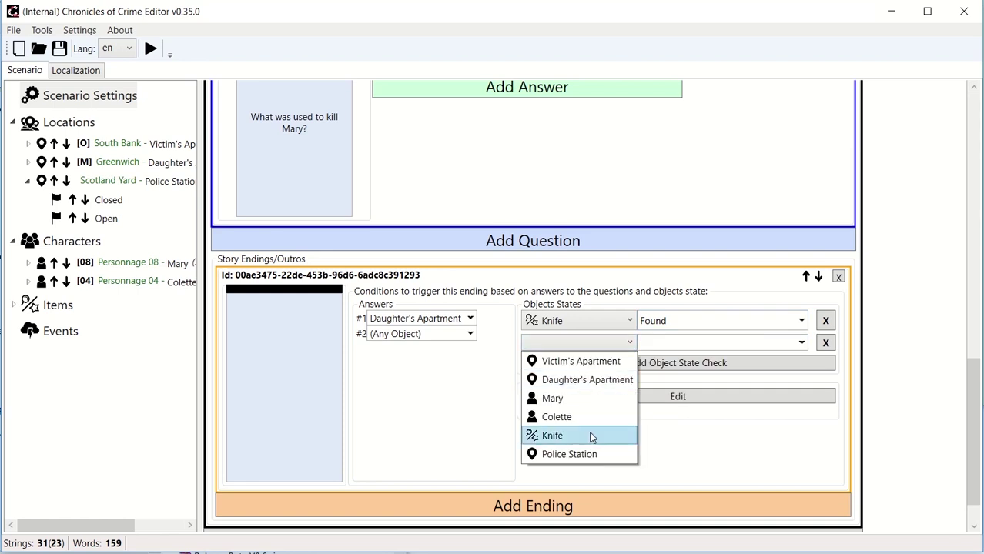
left_click(589, 415)
left_click(678, 351)
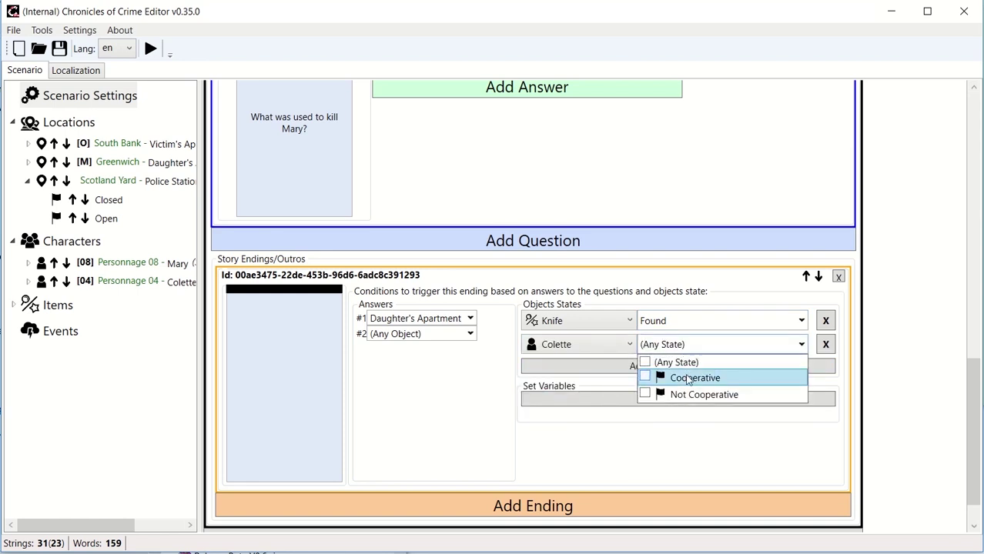
left_click(677, 377)
left_click(421, 417)
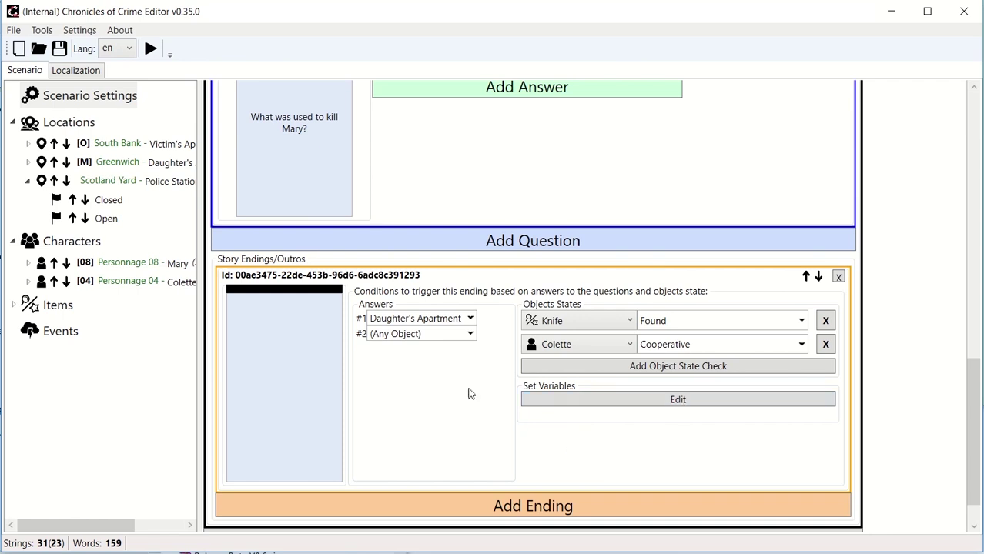
Enter the first story ending's text as "You fingured it all out Officer! Mary ...."
left_click(306, 391)
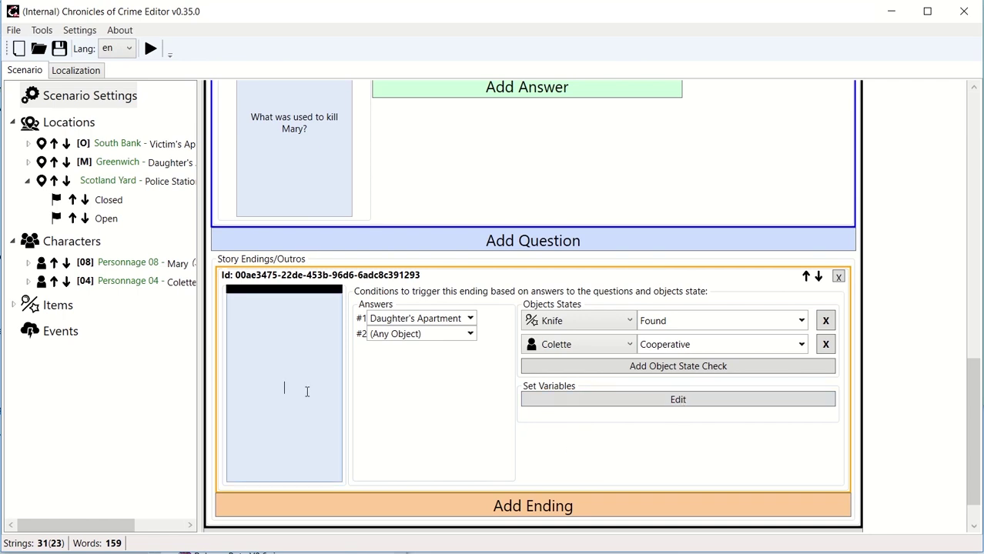
type("You fingurd")
key("BackSpace")
key("BackSpace")
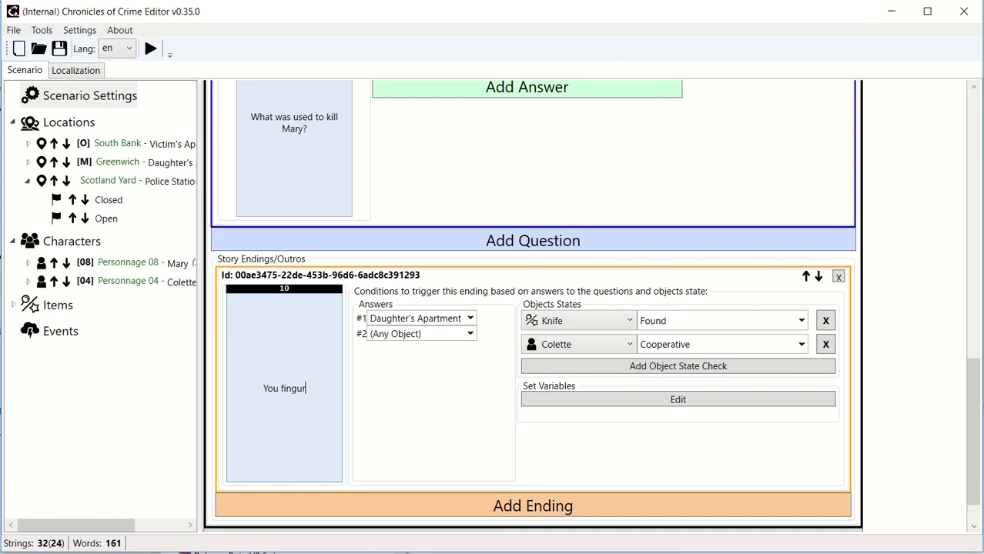
type("ed it all out ")
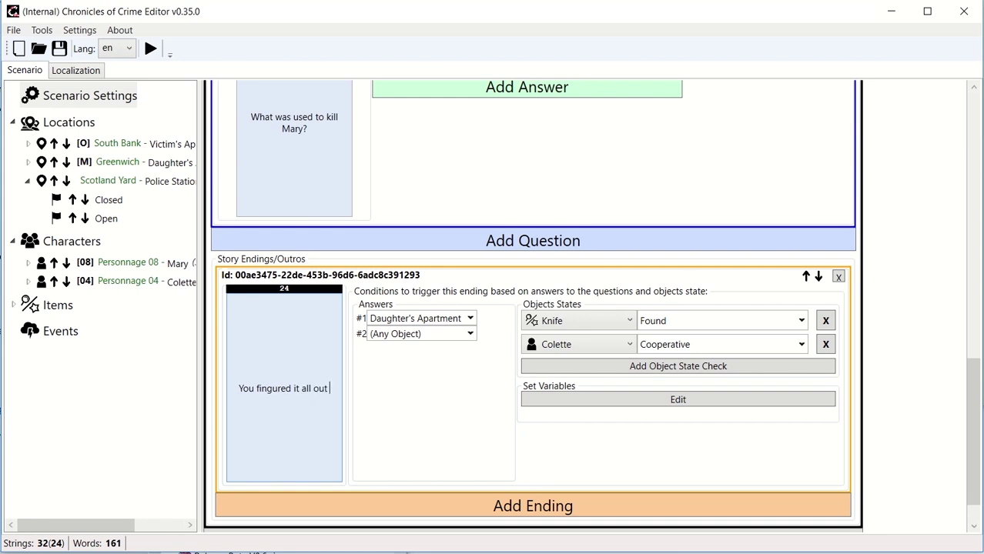
type("Officer")
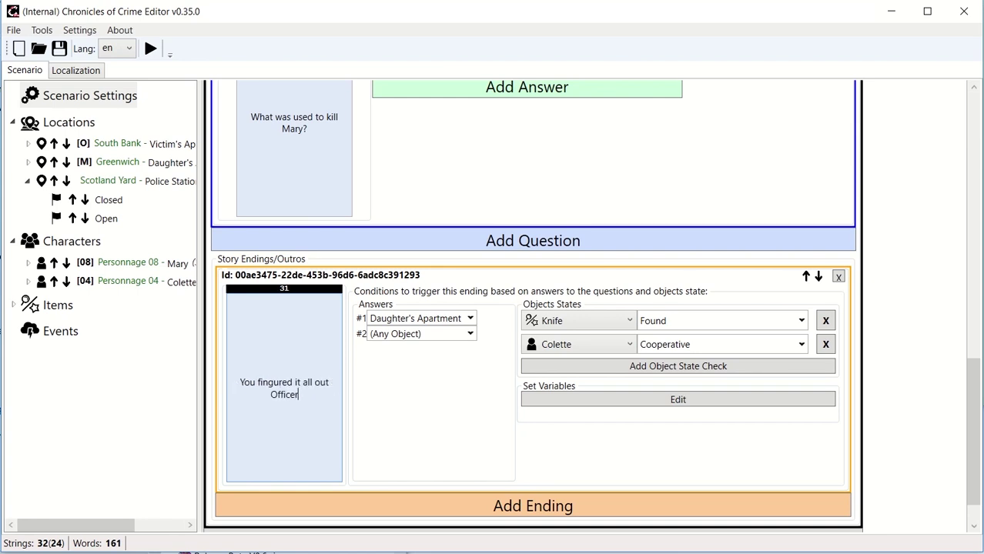
type("! Mary ....")
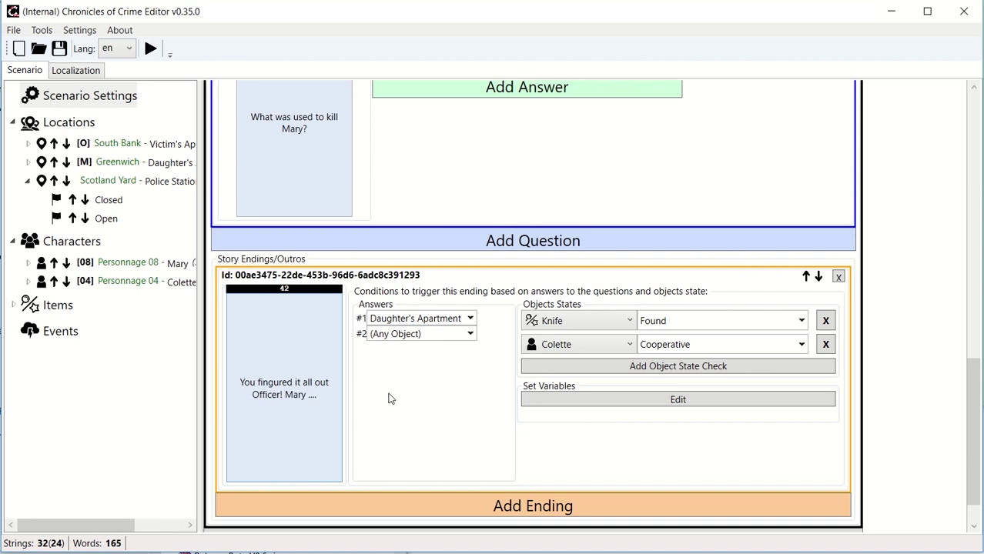
Add a second story ending with an object state check that requires the Knife to be Not Found
left_click(547, 508)
scroll(495, 405, "down", 3)
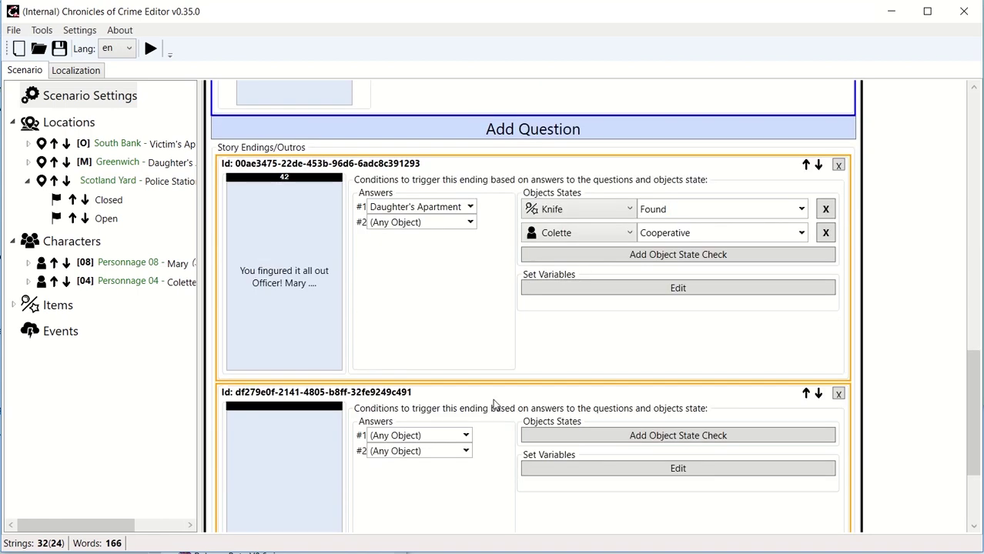
left_click(465, 436)
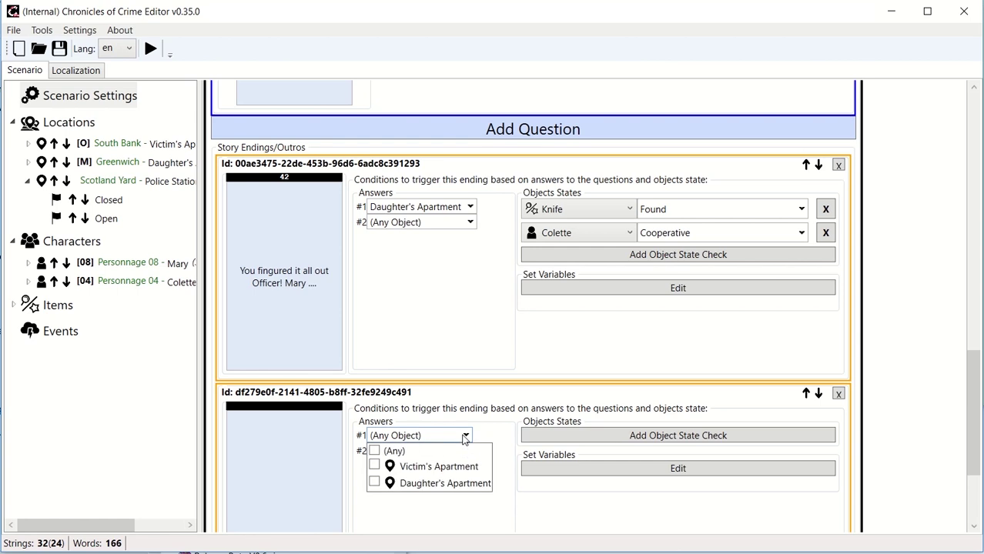
left_click(465, 437)
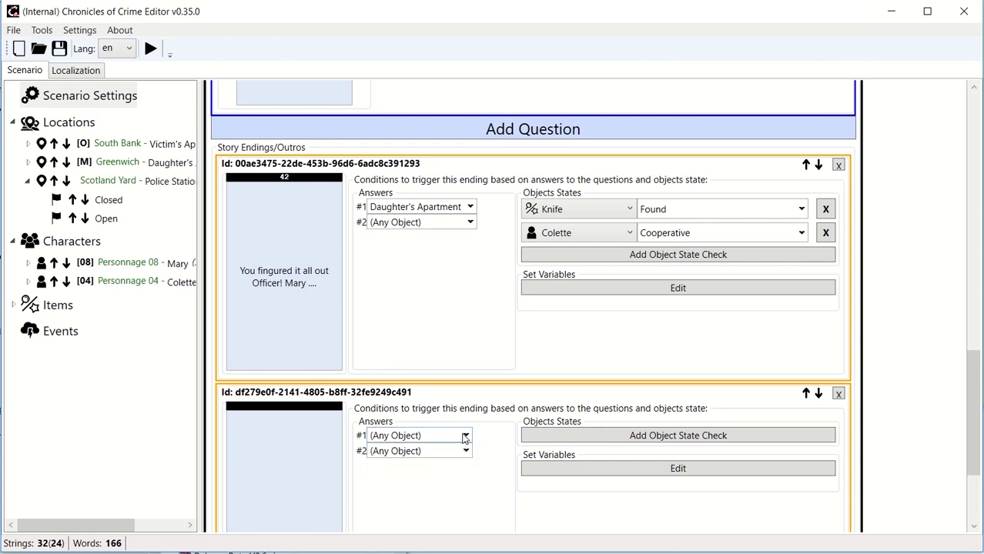
left_click(654, 439)
left_click(611, 437)
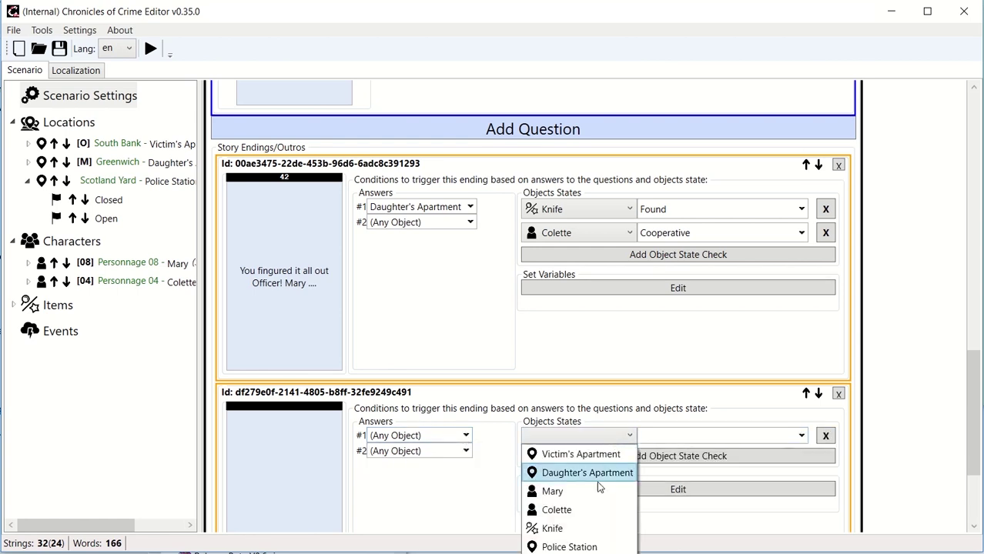
left_click(574, 527)
left_click(713, 438)
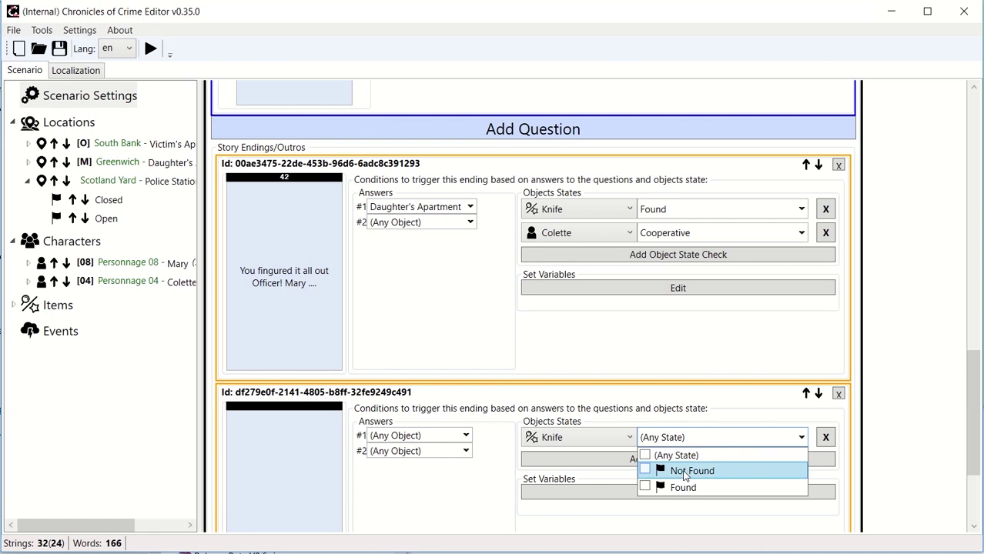
left_click(684, 472)
left_click(413, 514)
scroll(443, 506, "down", 1)
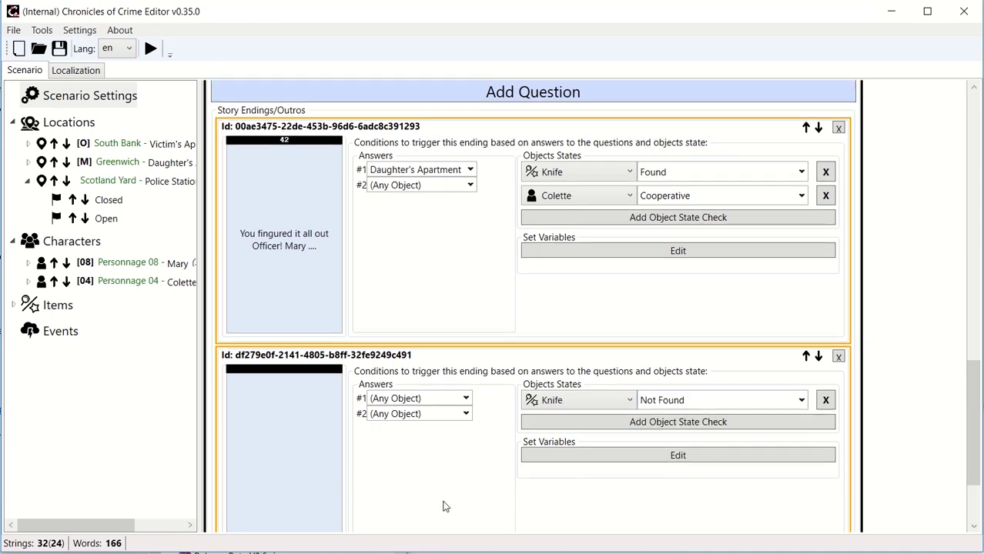
Enter the second story ending's text as "You almost go it. But without the murder weapon ..."
scroll(443, 507, "down", 3)
left_click(269, 343)
type("Yo")
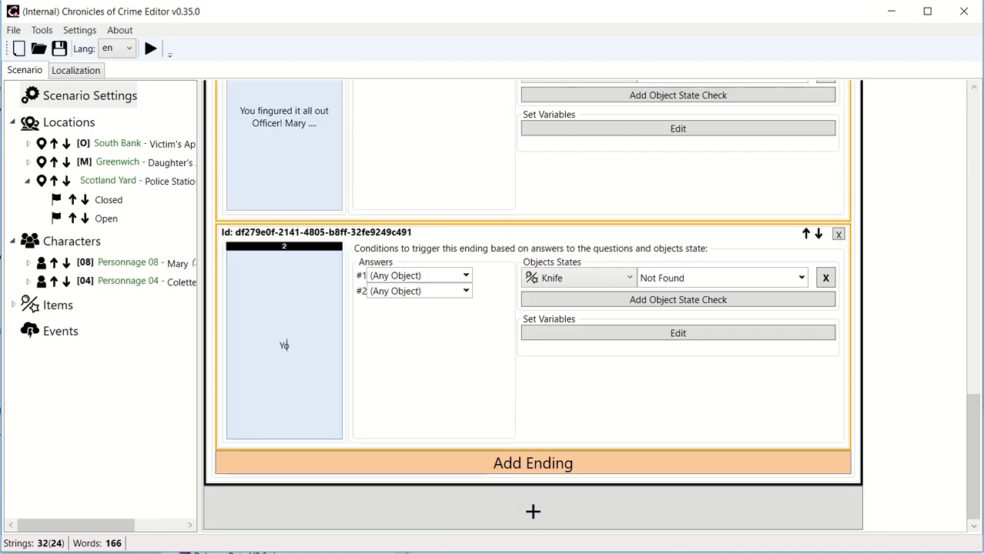
type("u almost go it")
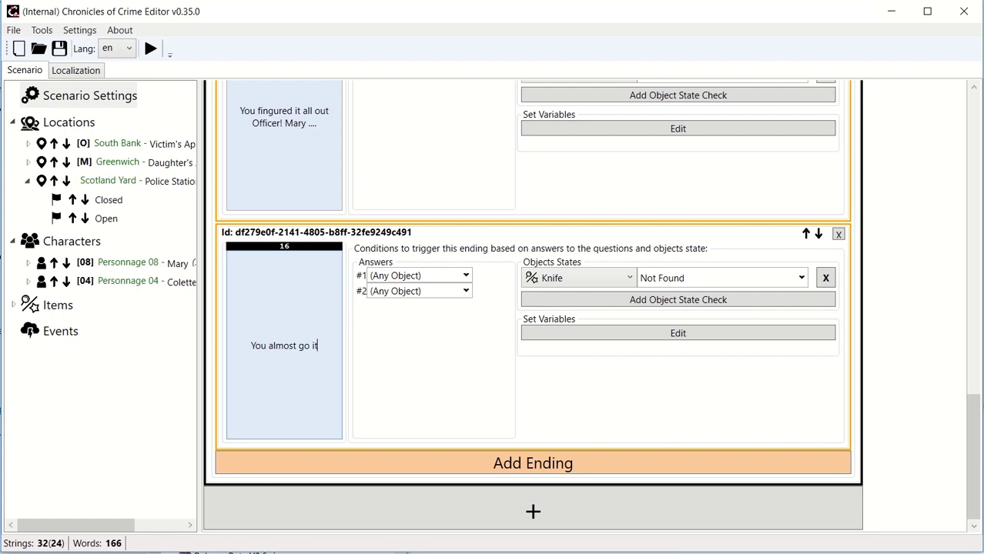
type(". But without ")
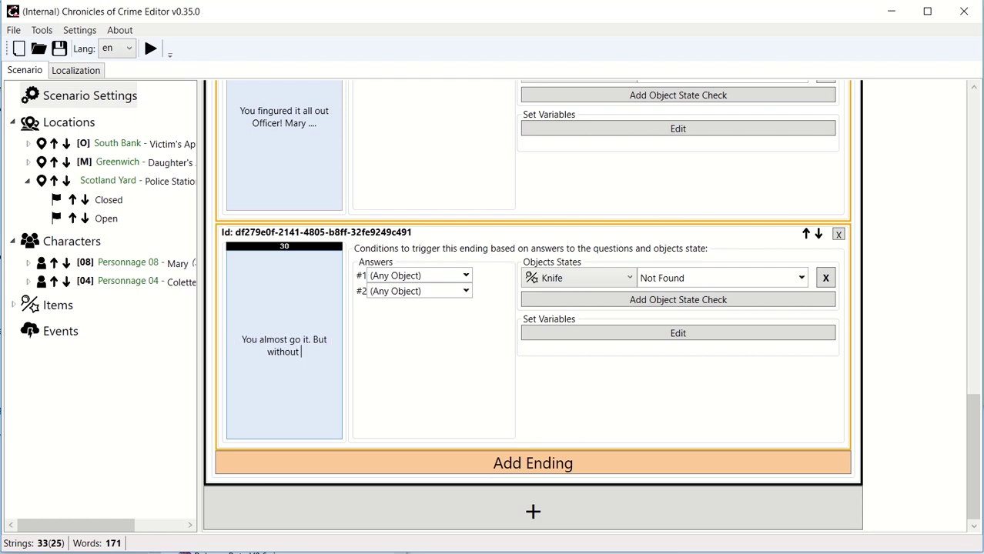
type("the murder weapon ...")
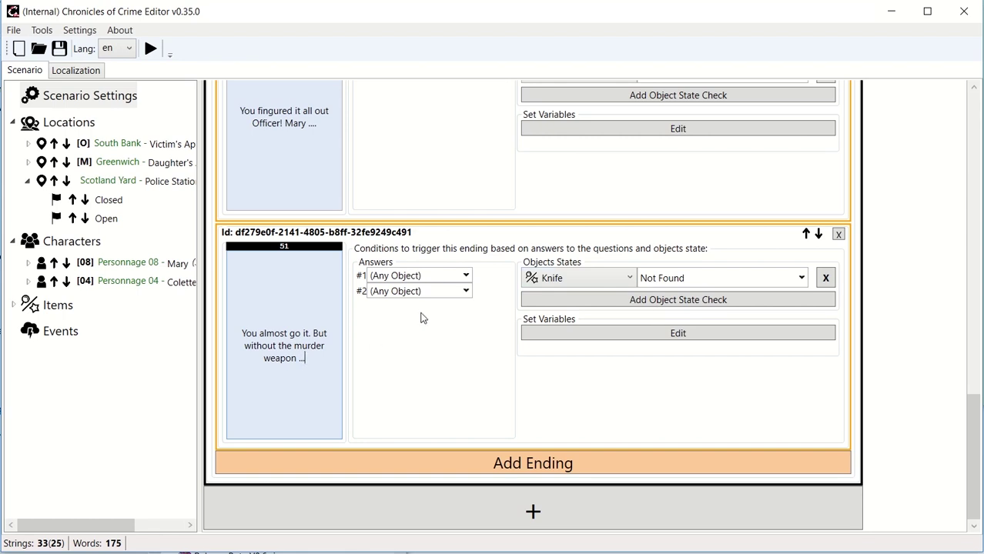
Add an optional scoring entry above the questions for Colette in the Cooperative state
scroll(422, 318, "up", 4)
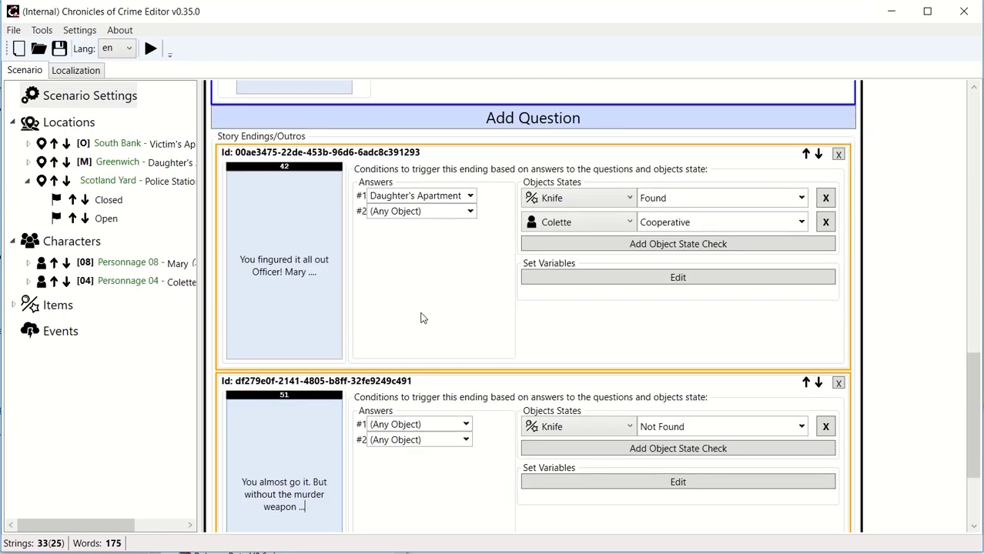
scroll(496, 321, "up", 20)
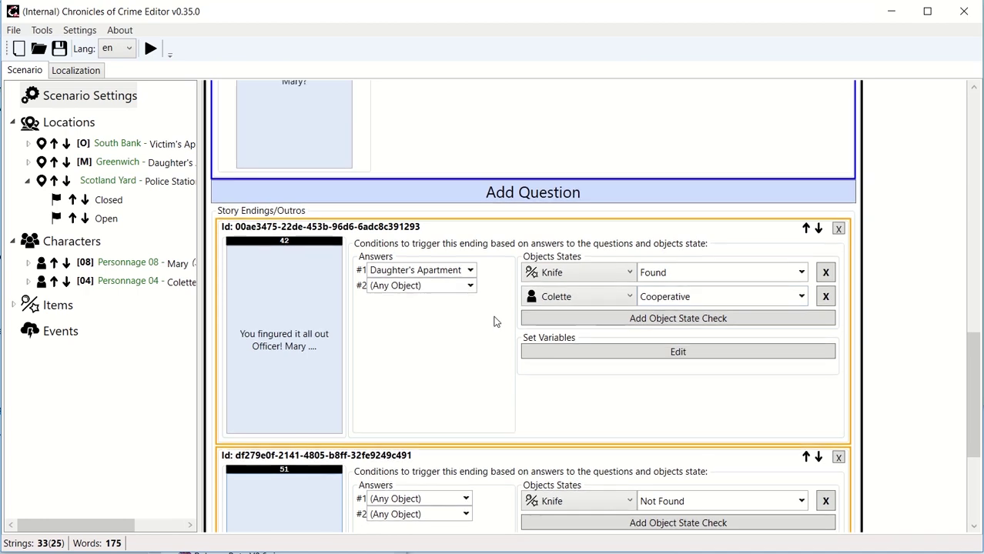
left_click(522, 401)
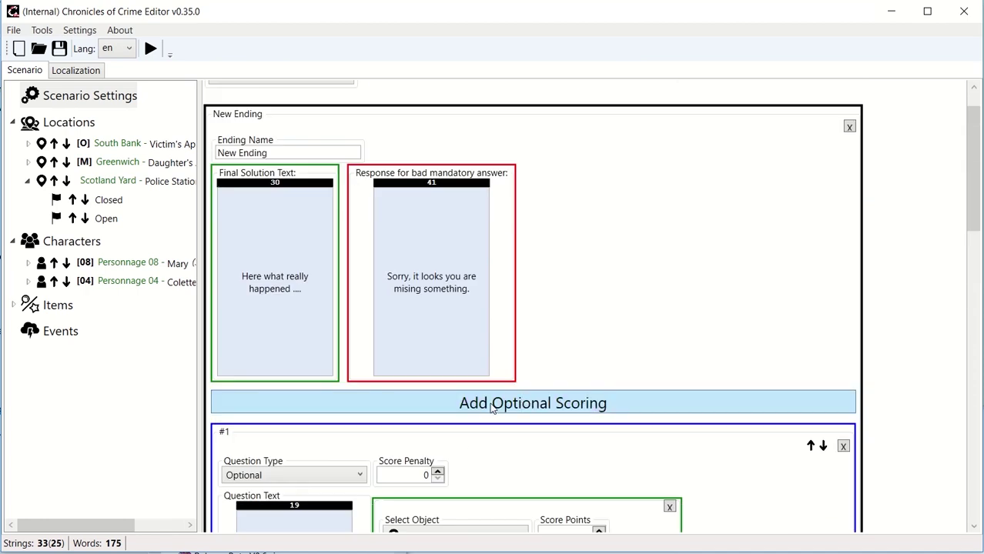
left_click(497, 405)
scroll(622, 308, "down", 2)
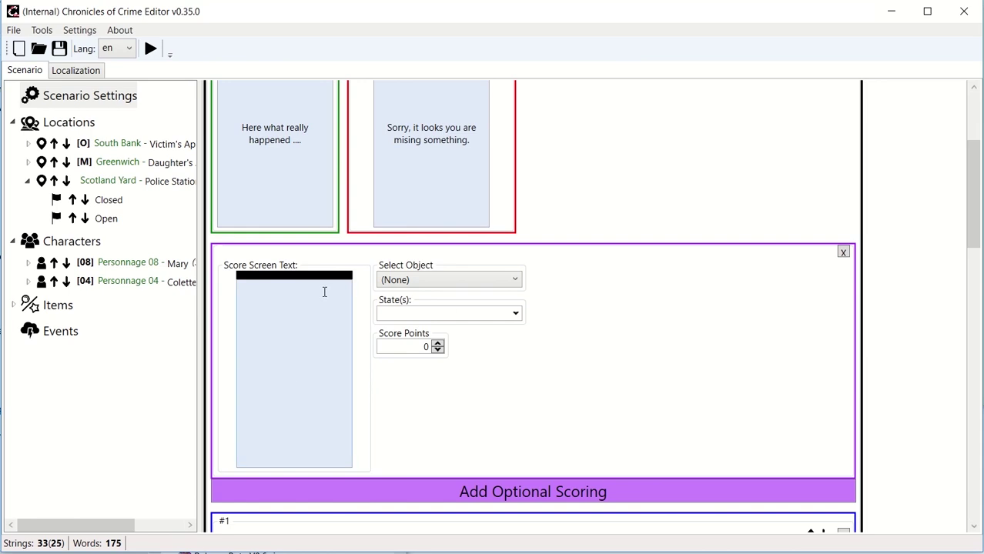
left_click(324, 289)
left_click(431, 288)
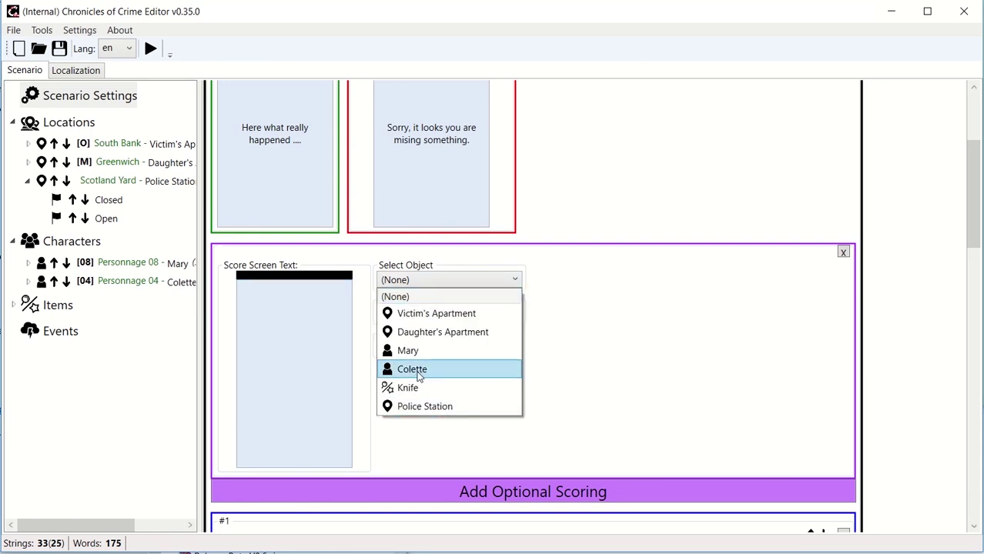
left_click(418, 373)
left_click(453, 317)
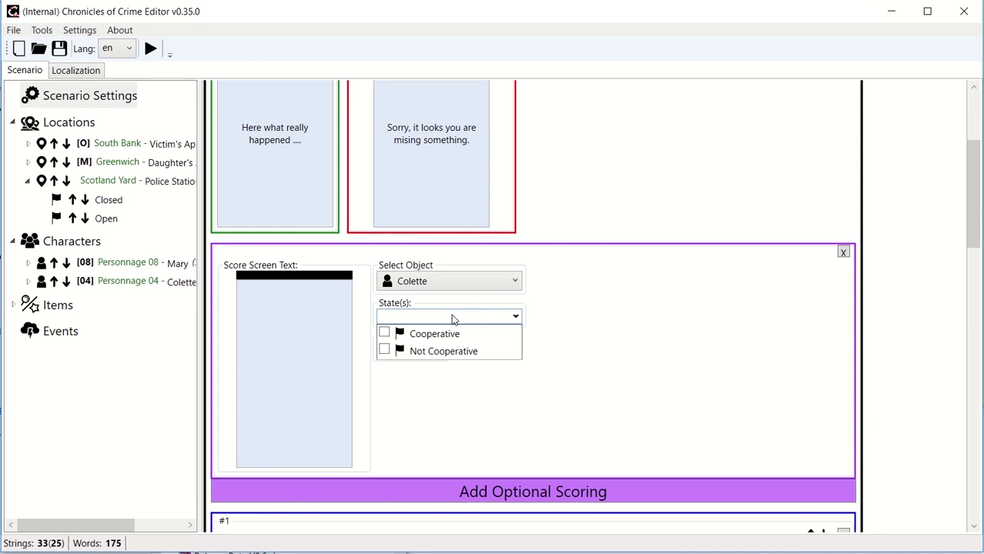
left_click(451, 336)
left_click(581, 376)
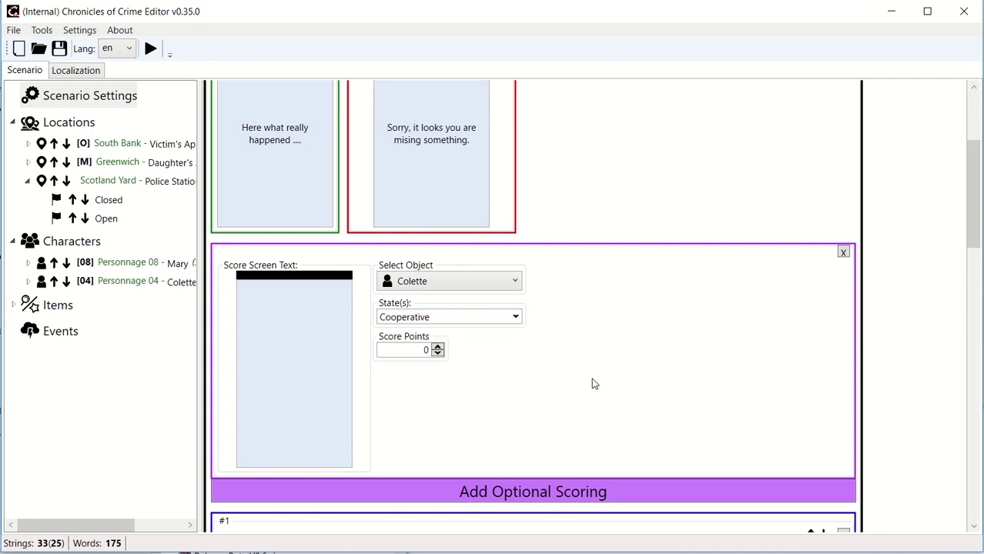
Give the Colette scoring entry 10 score points and the score screen text "Colette Admitted"
left_click(401, 350)
left_click(323, 344)
type("Colette ")
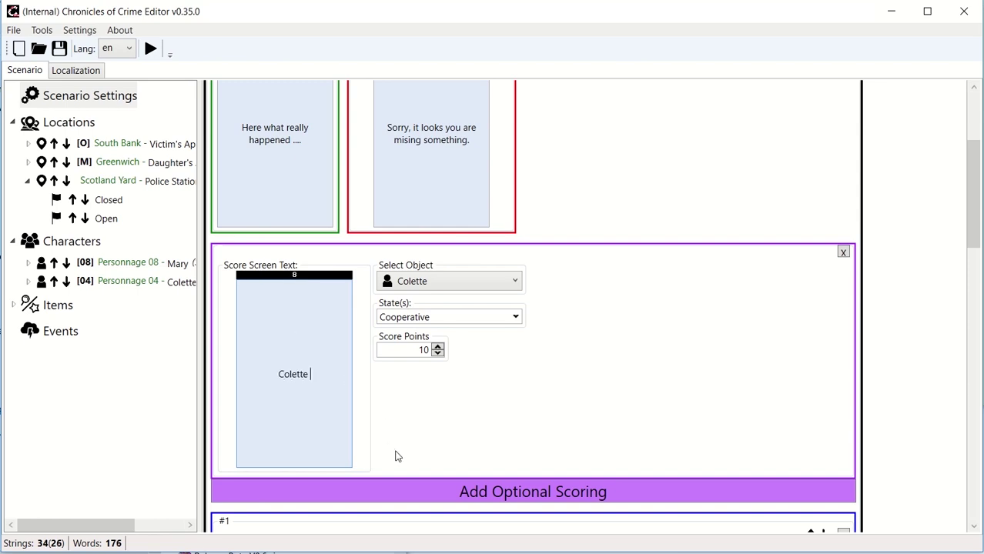
type("Admitted")
Add a second, empty optional scoring entry and delete it again
scroll(501, 346, "up", 1)
scroll(501, 347, "down", 4)
left_click(512, 377)
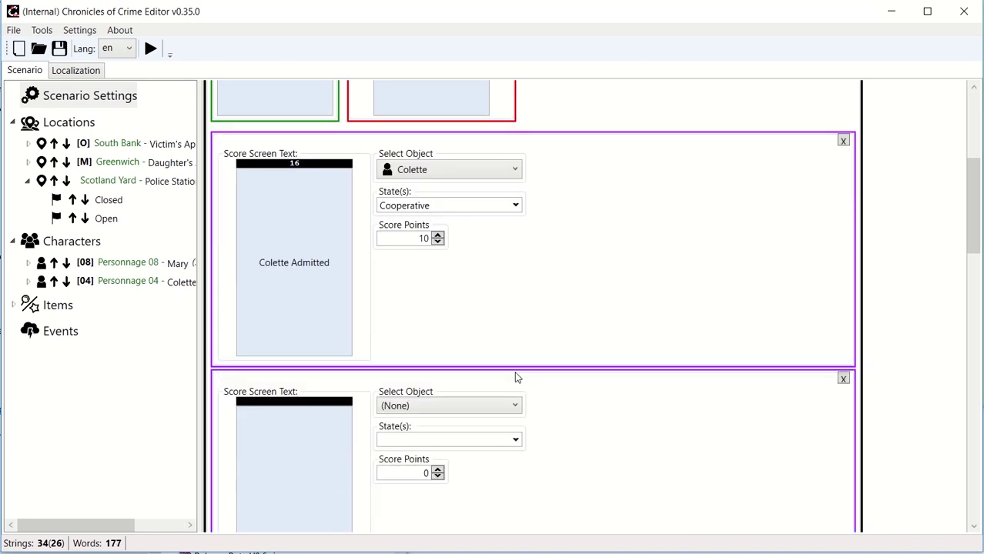
left_click(843, 379)
Set the scenario's default ending to New Ending
scroll(566, 377, "down", 3)
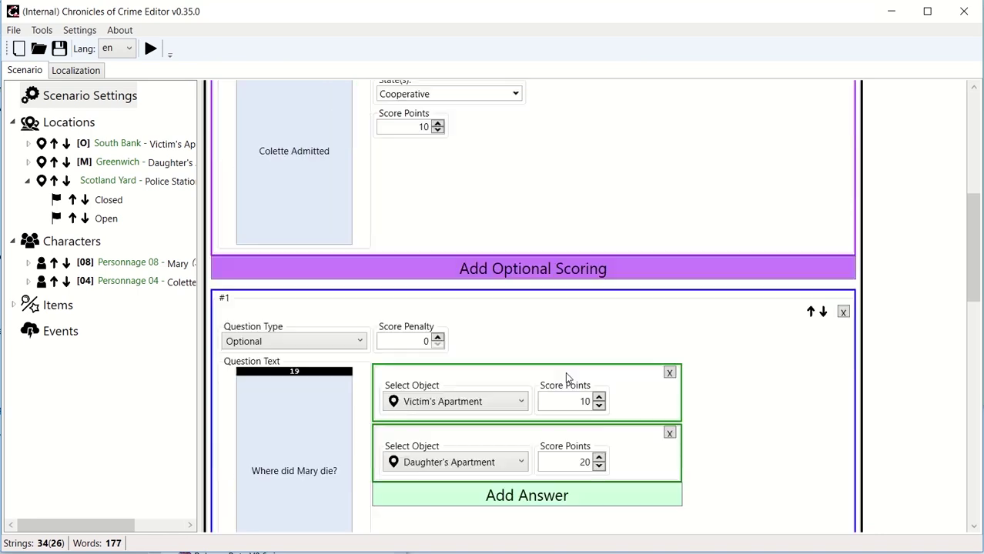
scroll(565, 377, "up", 2)
scroll(565, 377, "down", 2)
scroll(475, 398, "up", 4)
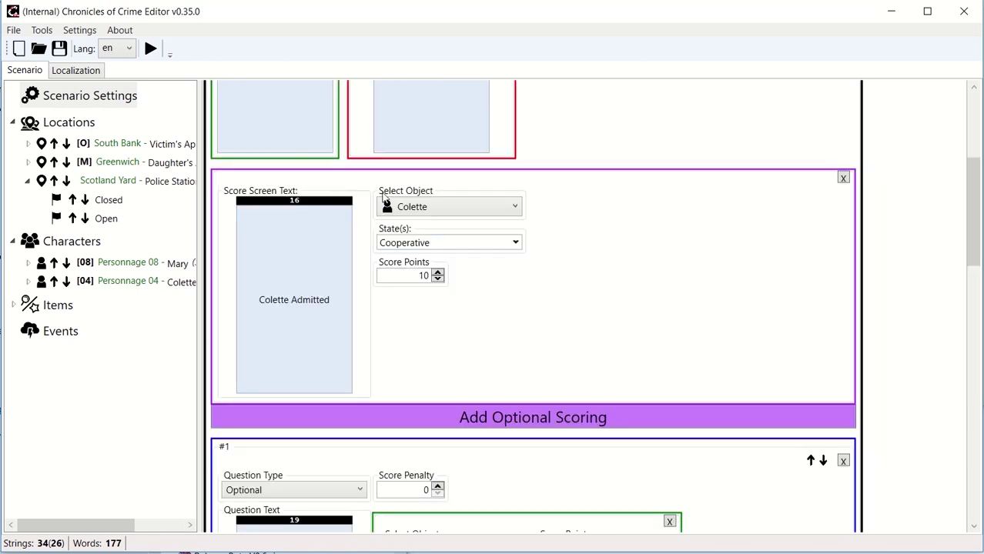
scroll(485, 310, "up", 7)
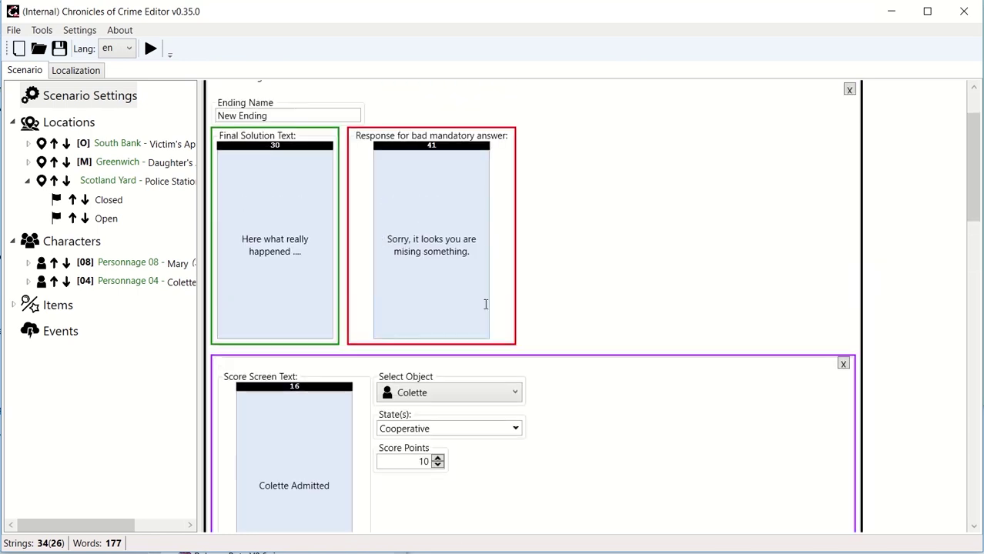
left_click(304, 128)
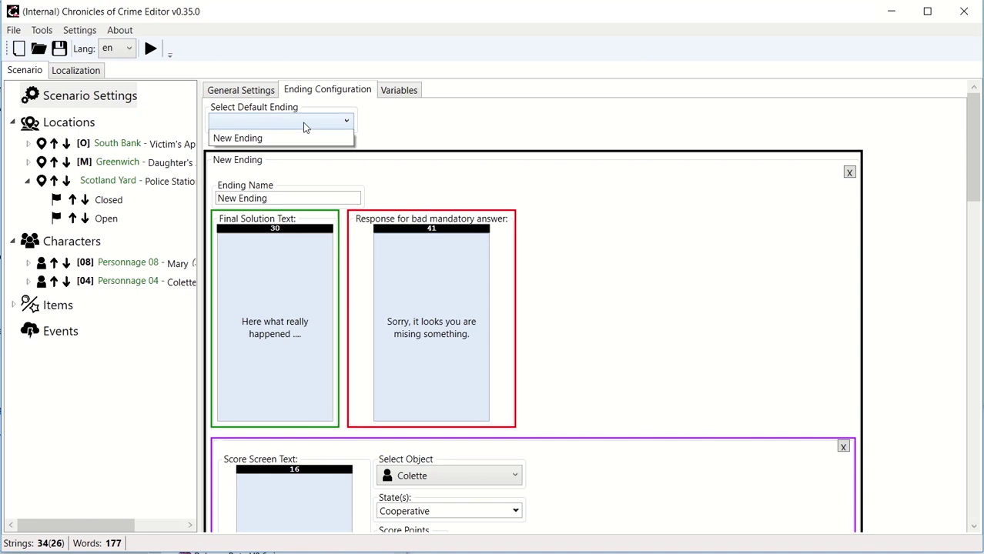
left_click(291, 142)
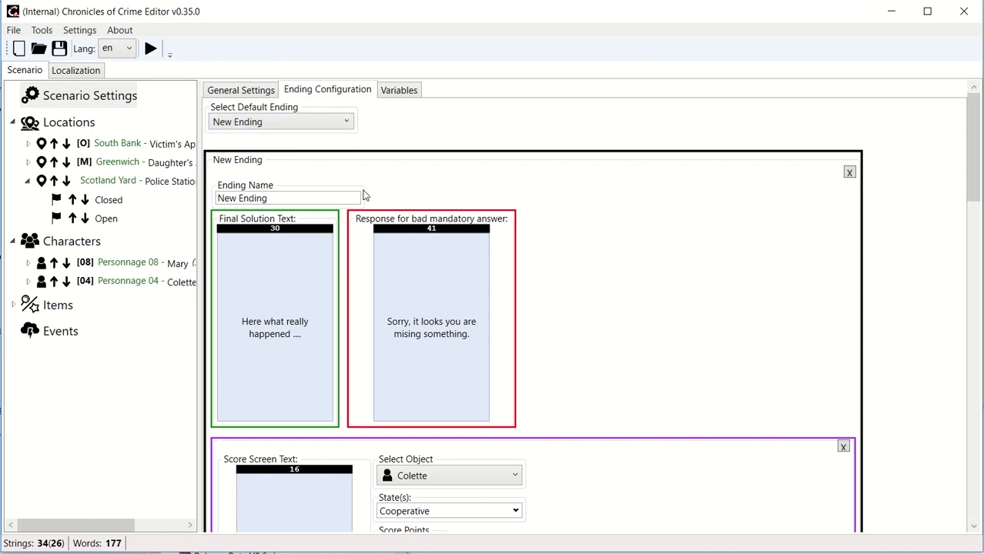
Run the scenario in the tester, start it from the beginning and continue past the opening Scotland Yard text
scroll(636, 185, "down", 3)
scroll(636, 189, "up", 3)
left_click(150, 48)
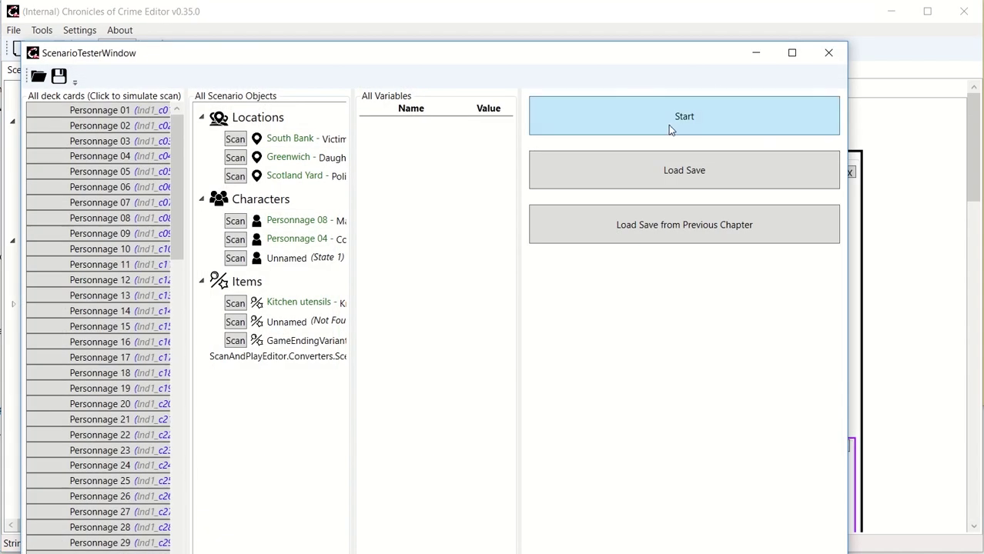
left_click(670, 118)
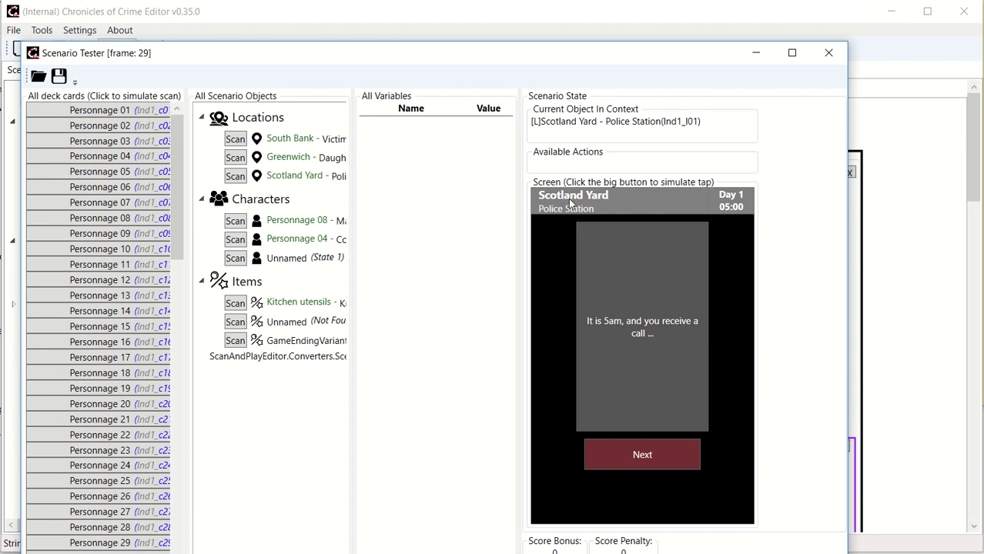
left_click(642, 462)
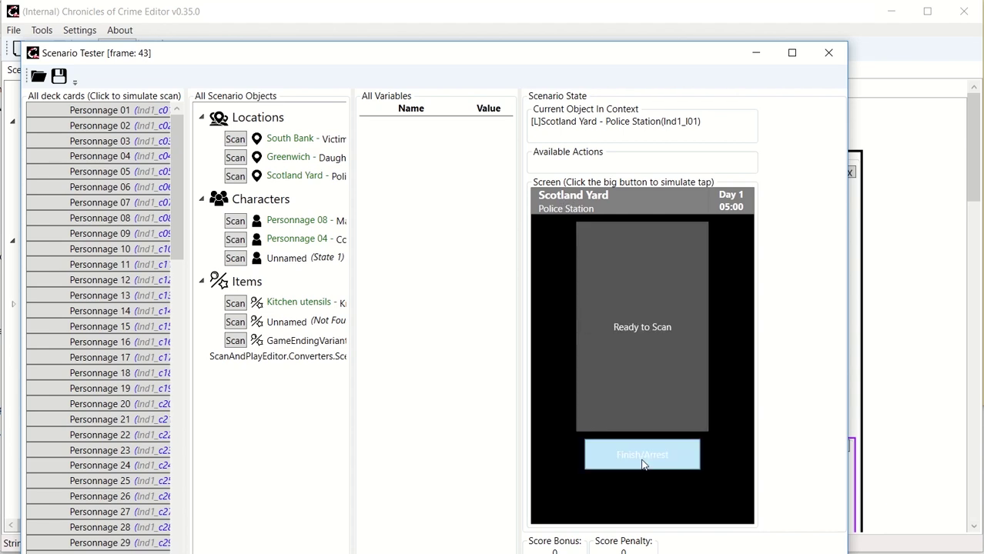
Simulate scanning the South Bank Victim's Apartment, continue past the arrival text and scan Mary's body
left_click(237, 143)
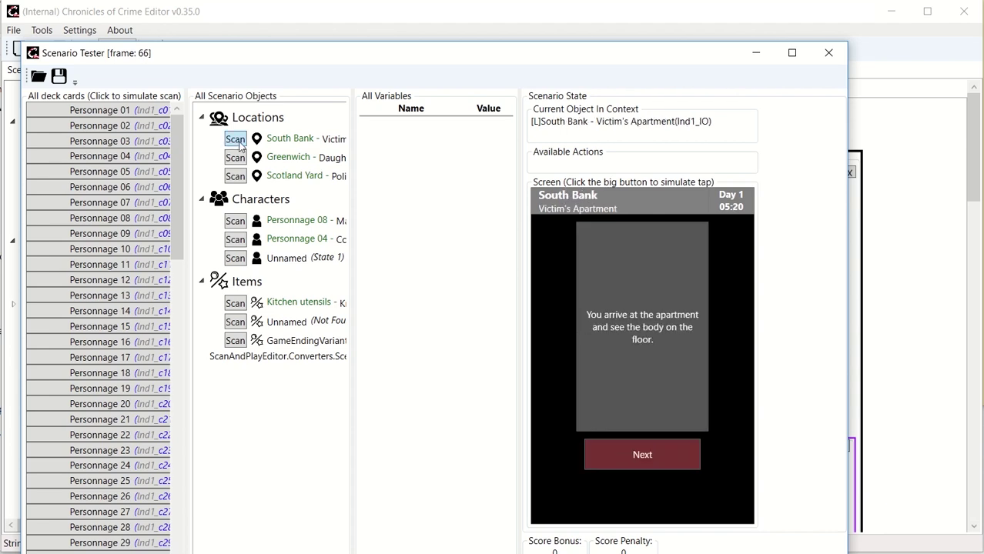
left_click(632, 454)
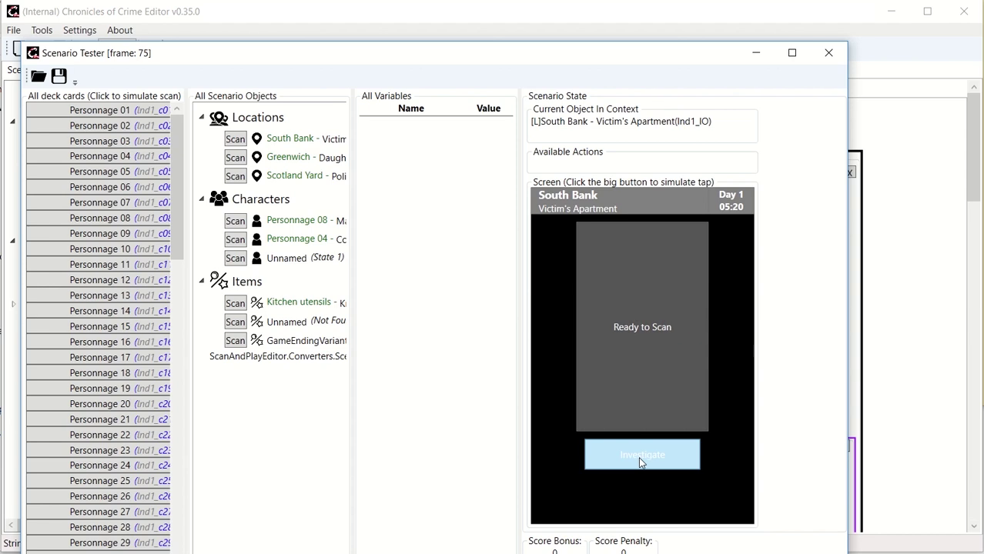
left_click(239, 220)
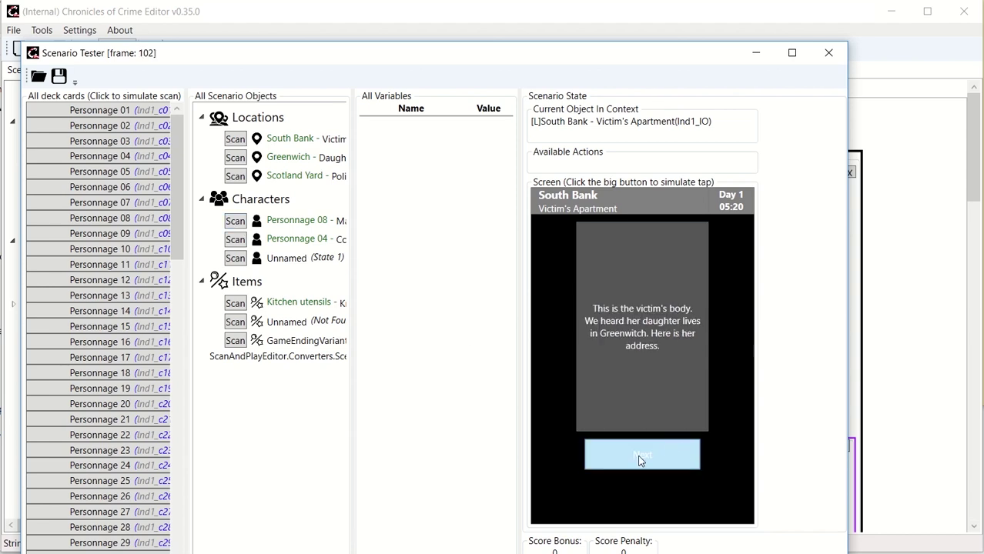
Continue past the body text, travel to the daughter's apartment in Greenwich, and scan Colette, continuing past her greeting
left_click(639, 460)
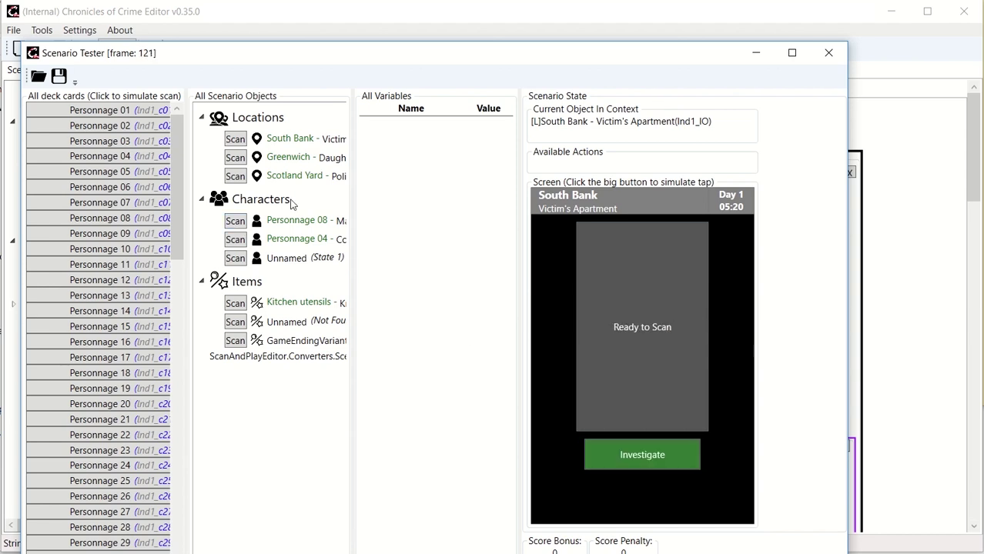
left_click(242, 160)
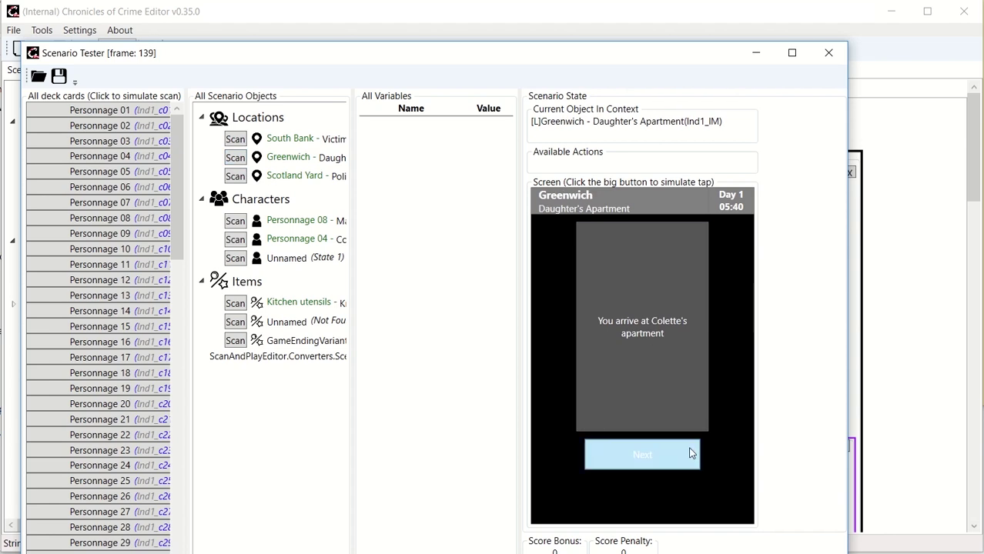
left_click(654, 456)
left_click(242, 240)
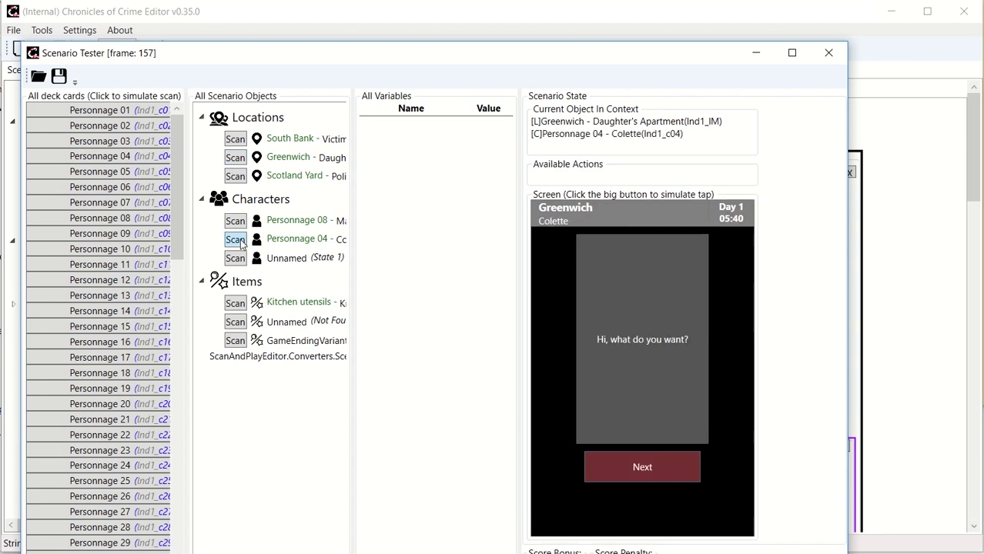
left_click(639, 464)
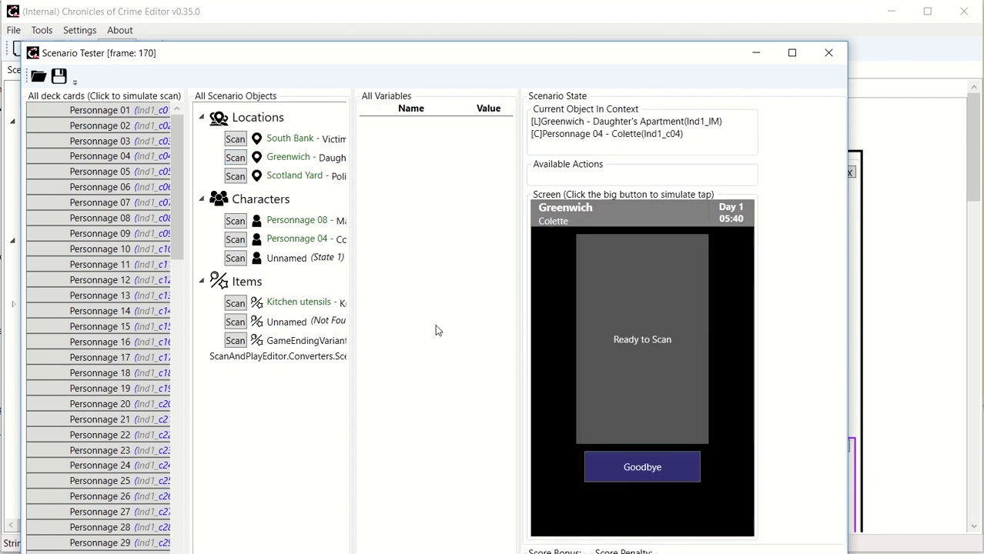
Question Colette about Mary, the knife, and Mary once more, continuing past each of her replies
left_click(238, 225)
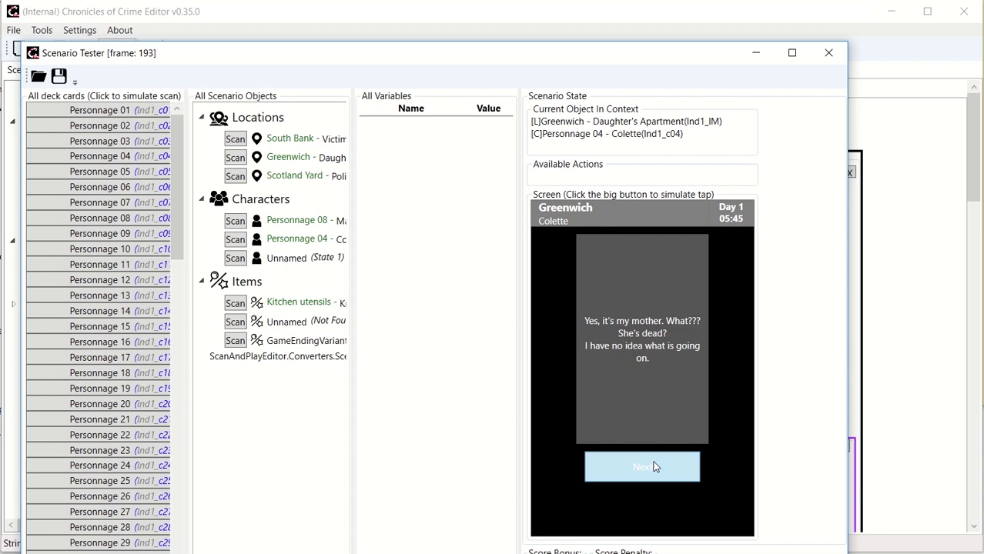
left_click(651, 460)
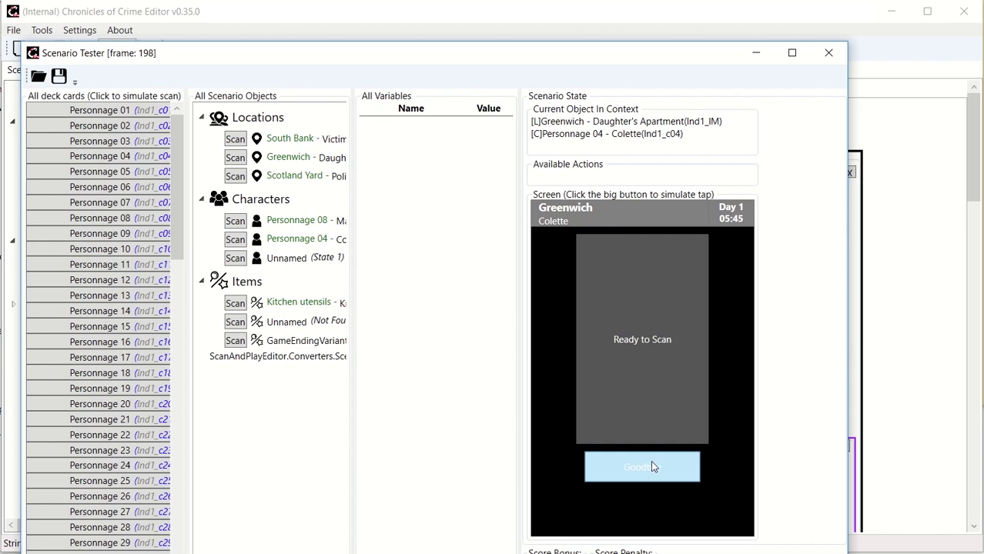
left_click(237, 304)
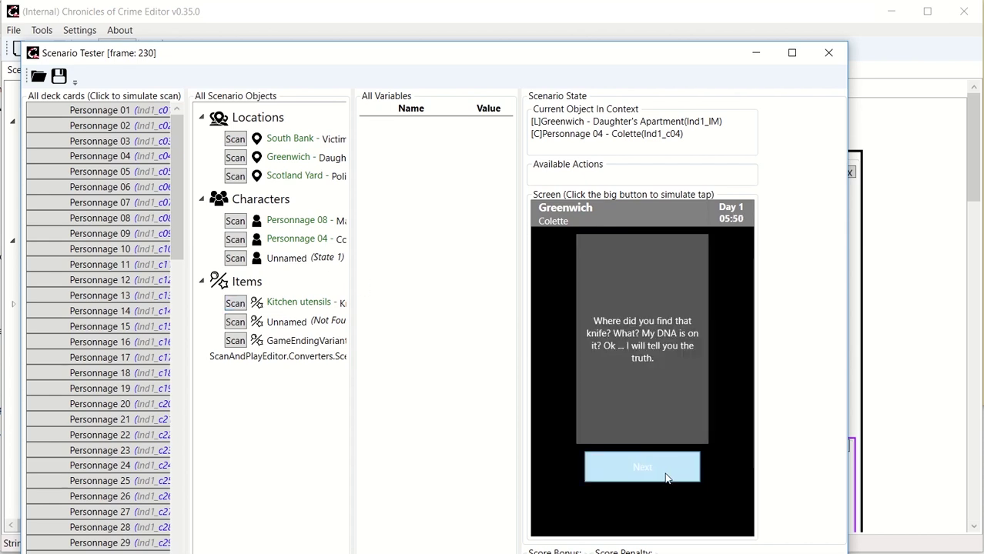
left_click(667, 475)
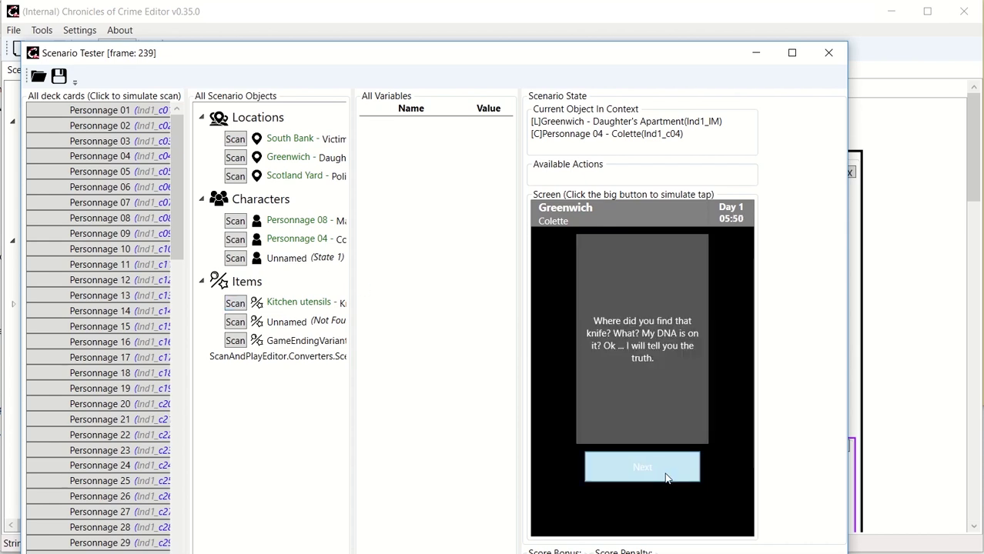
left_click(235, 222)
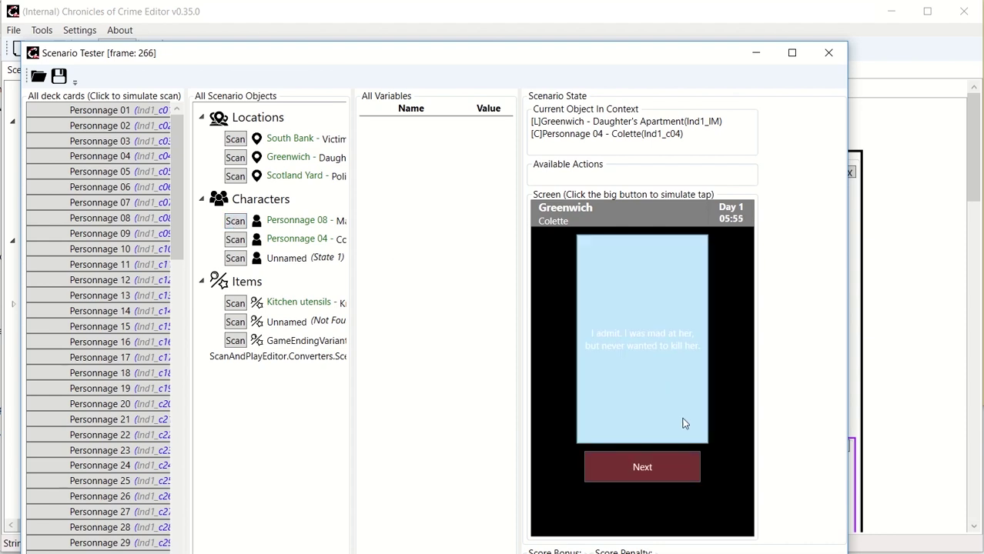
left_click(675, 469)
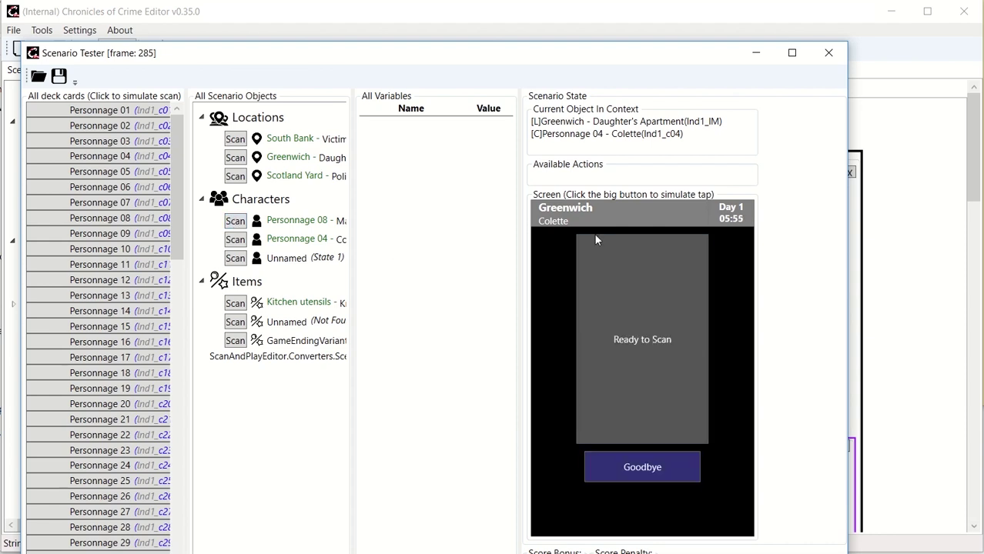
Return to Scotland Yard, confirming the move, and finish the case by answering with Greenwich as the death location and Kitchen utensils as the weapon
left_click(235, 176)
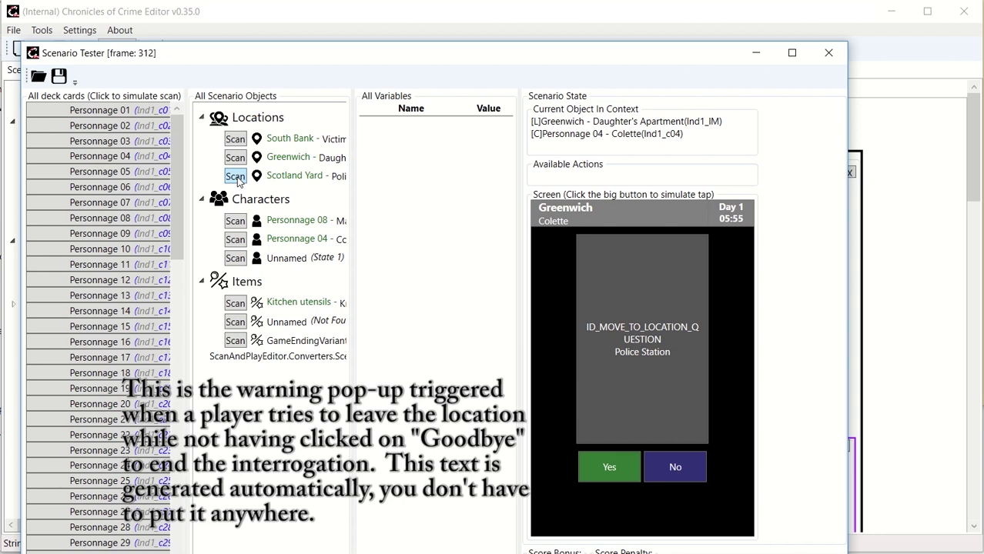
left_click(599, 464)
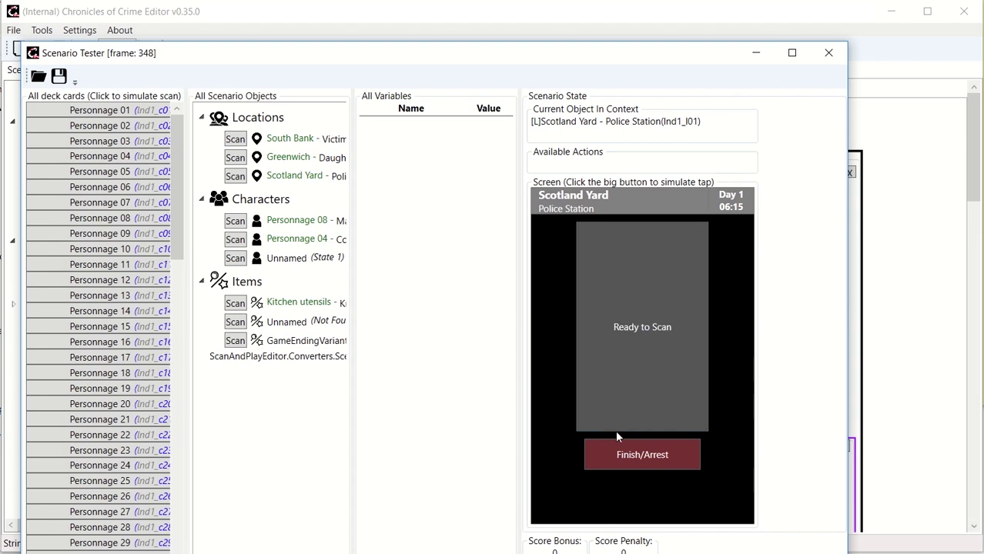
left_click(659, 456)
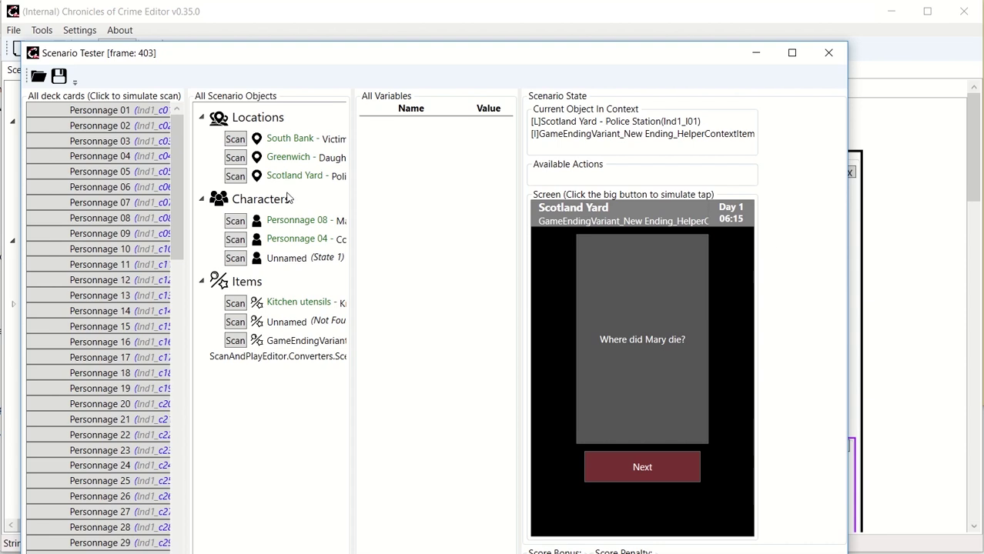
left_click(235, 158)
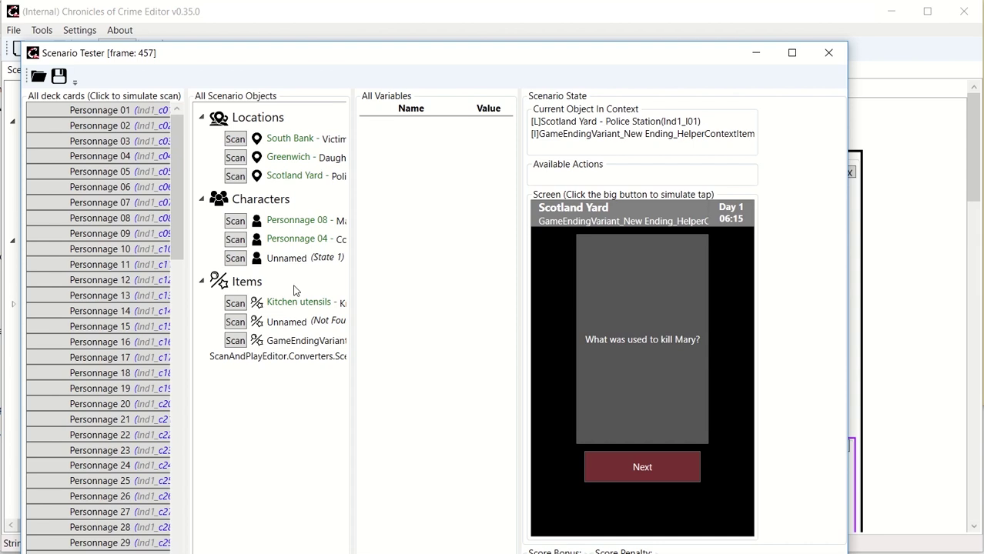
left_click(234, 305)
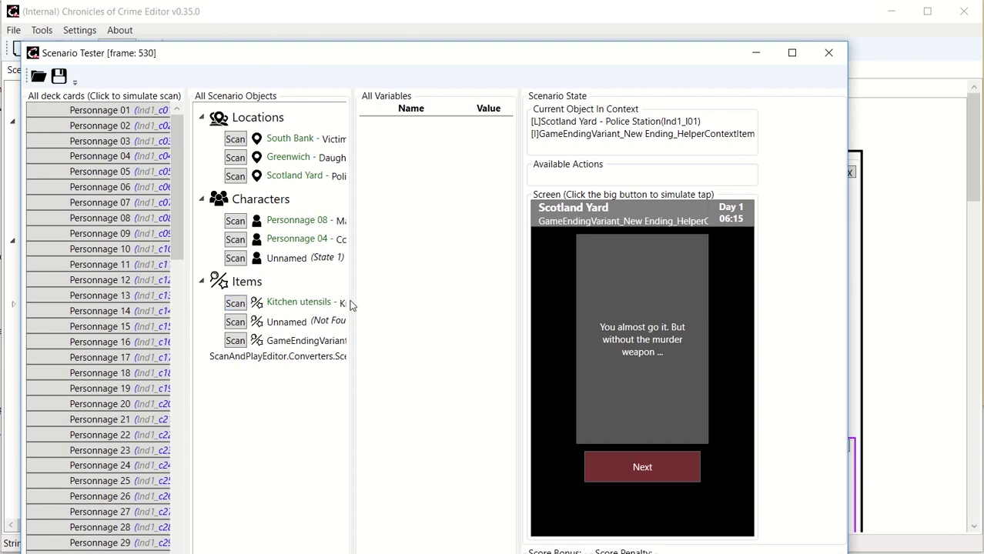
Widen the list of scenario objects to check the knife's state, and close the Scenario Tester
left_click_drag(351, 307, 470, 326)
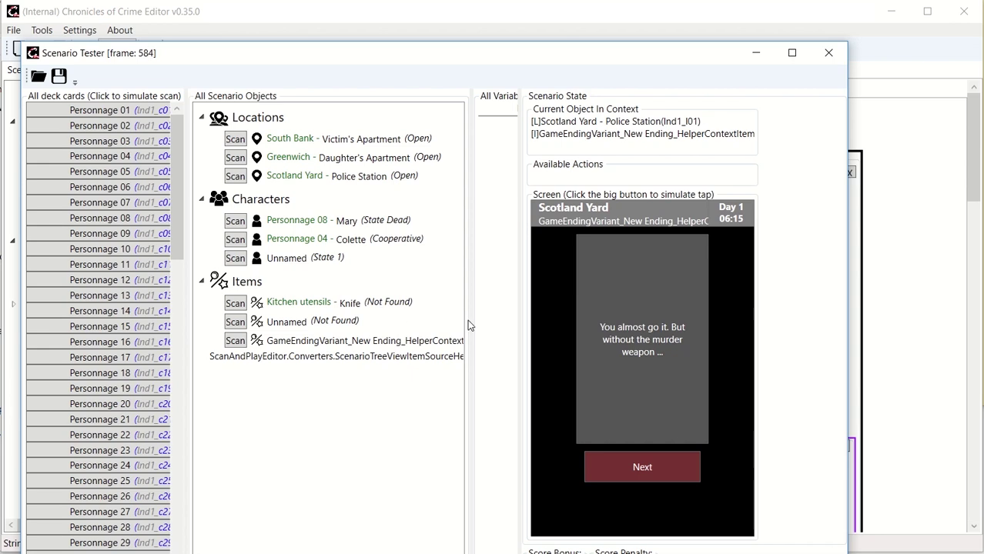
left_click_drag(468, 325, 459, 323)
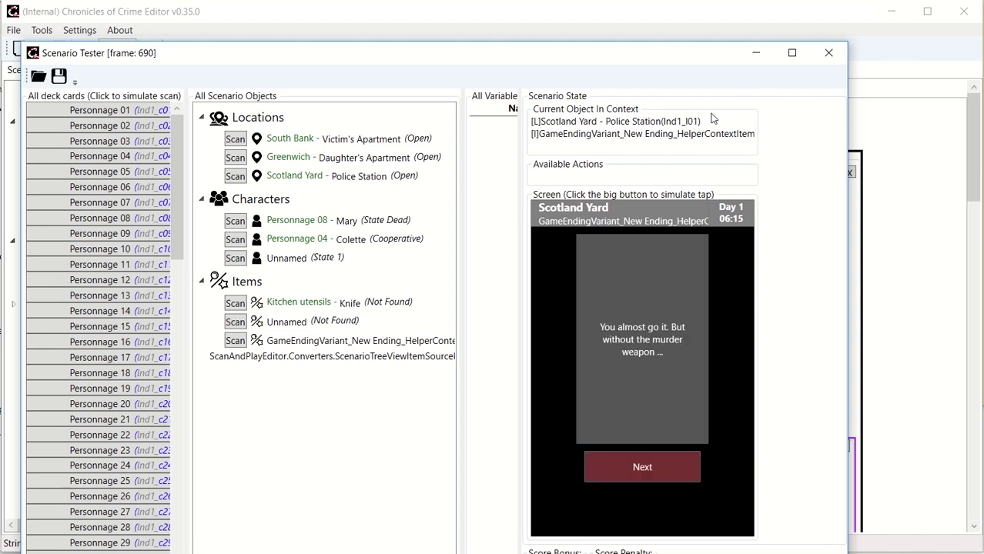
left_click(828, 53)
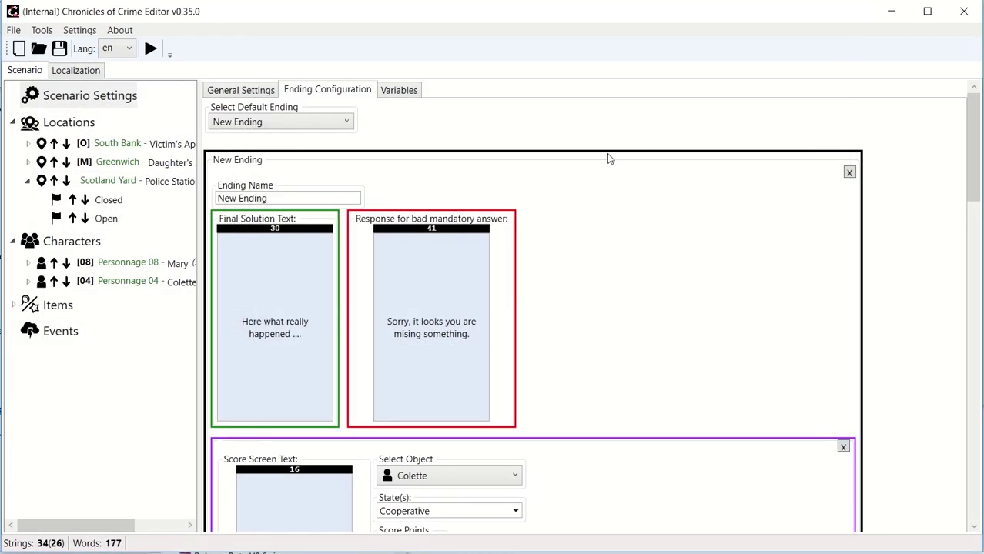